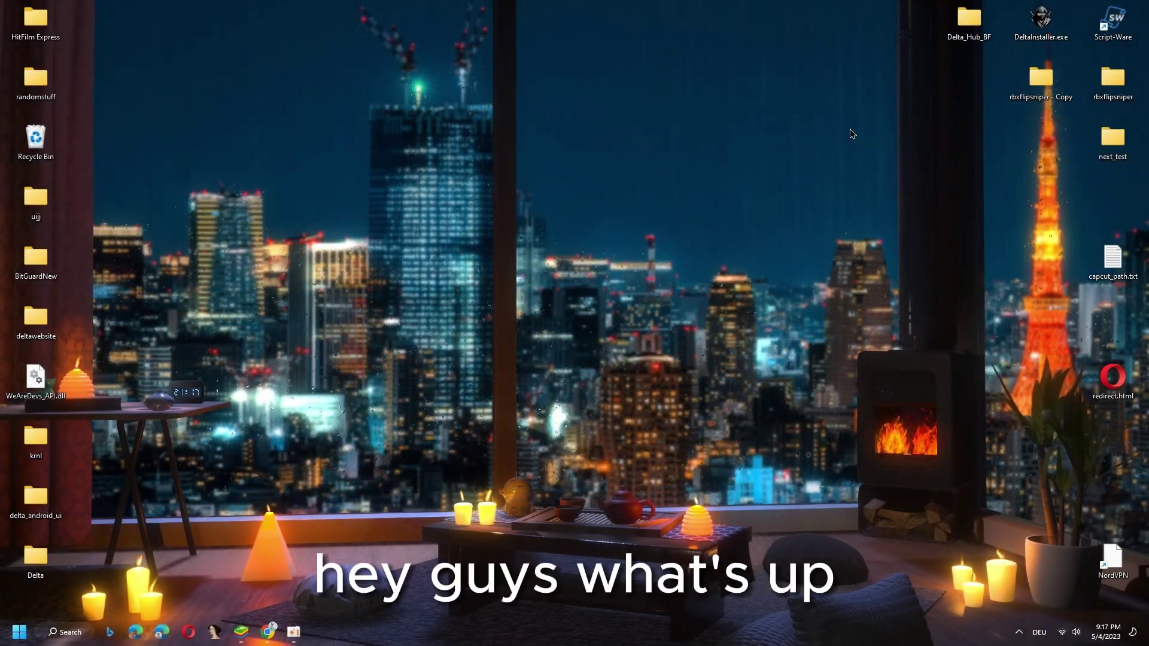
# Bring the Delta Exploits page in Chrome back in front of the emulator
pyautogui.moveTo(849, 134); pyautogui.dragTo(244, 528)
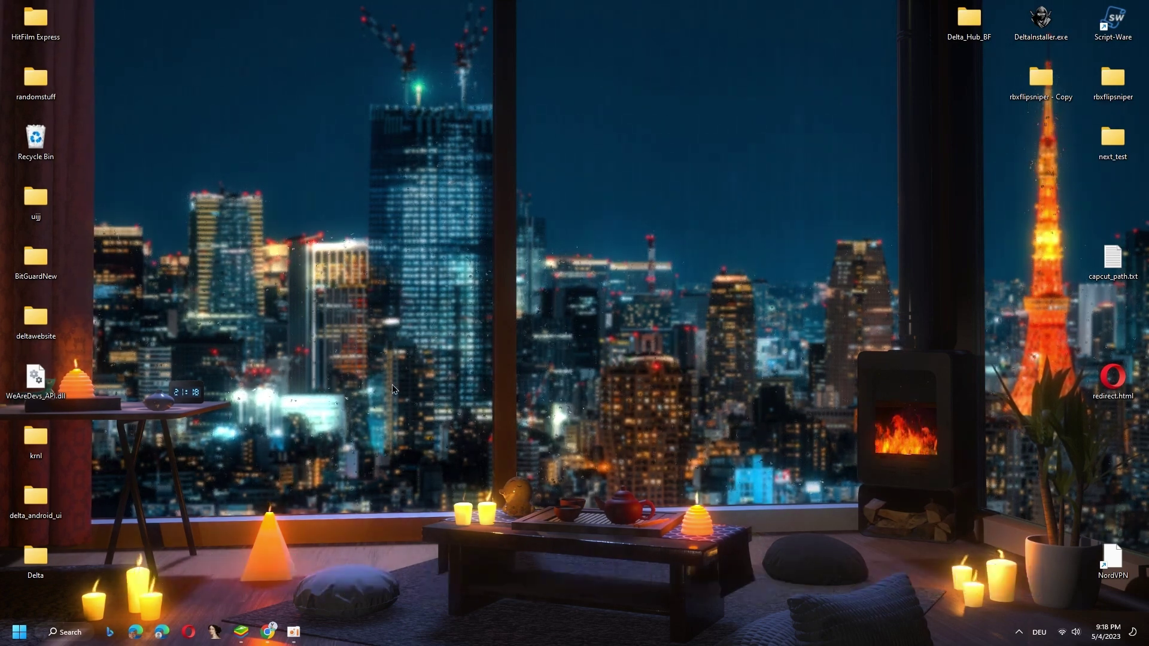
pyautogui.click(241, 631)
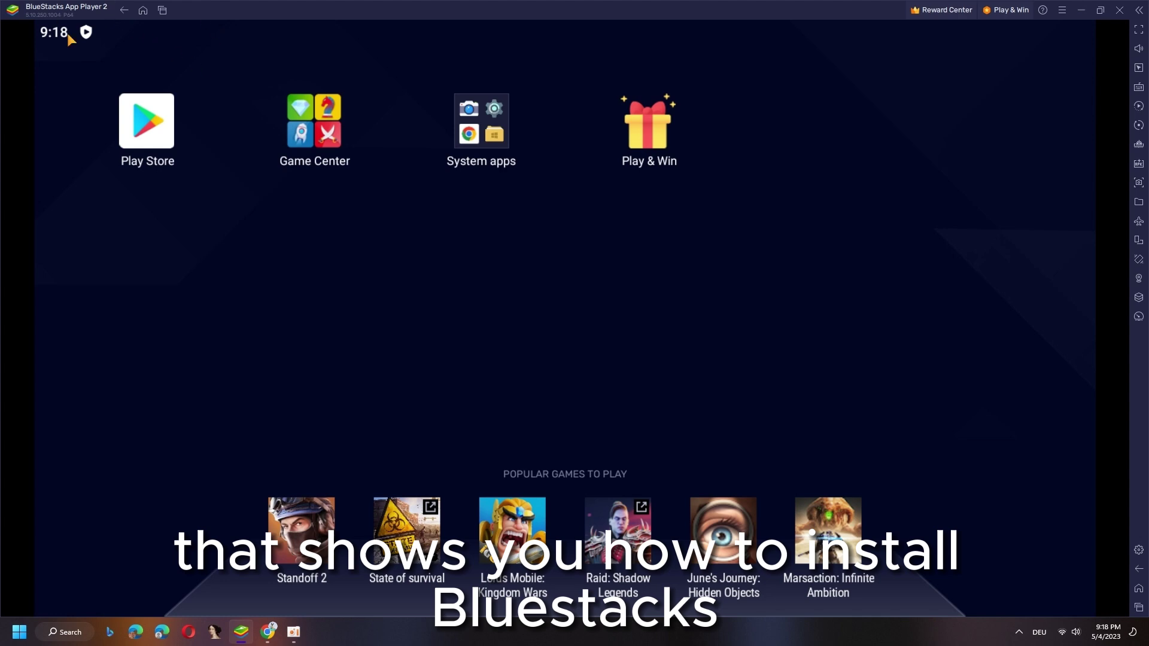
pyautogui.click(1081, 10)
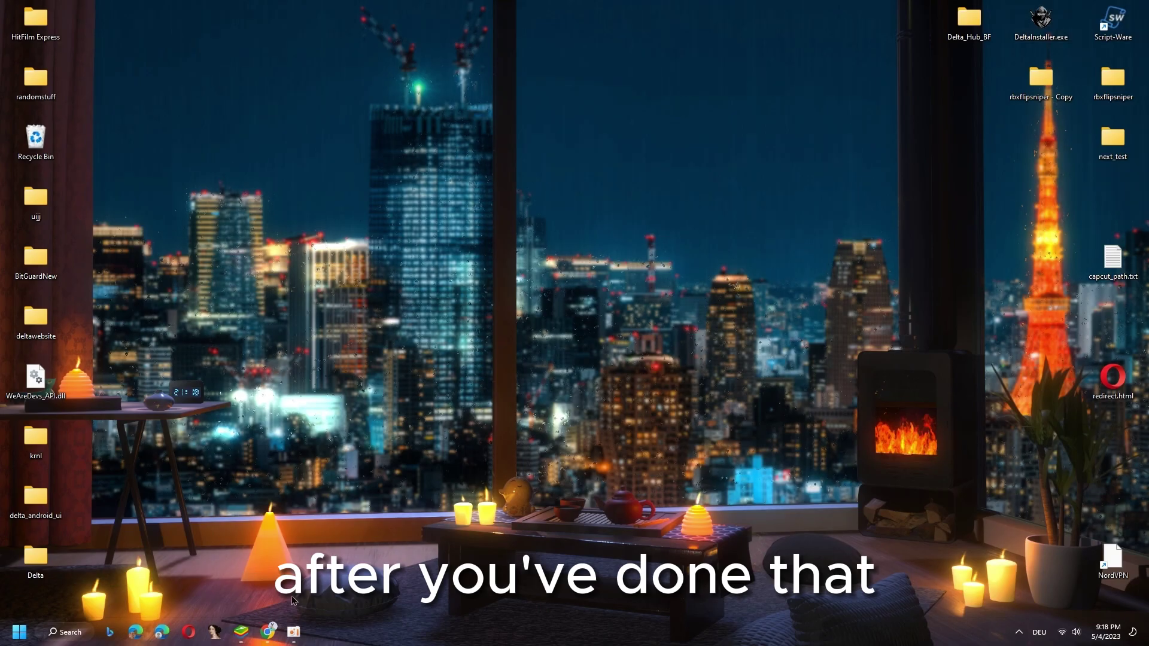
pyautogui.click(270, 632)
pyautogui.scroll(-3, 664, 348)
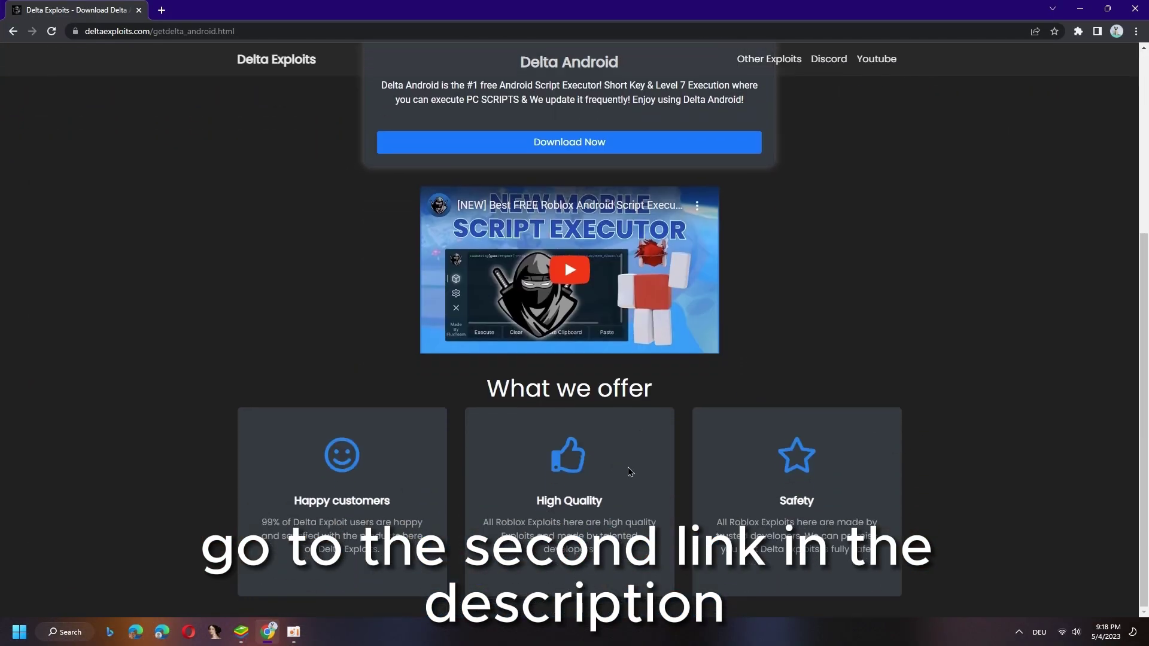
pyautogui.scroll(3, 628, 360)
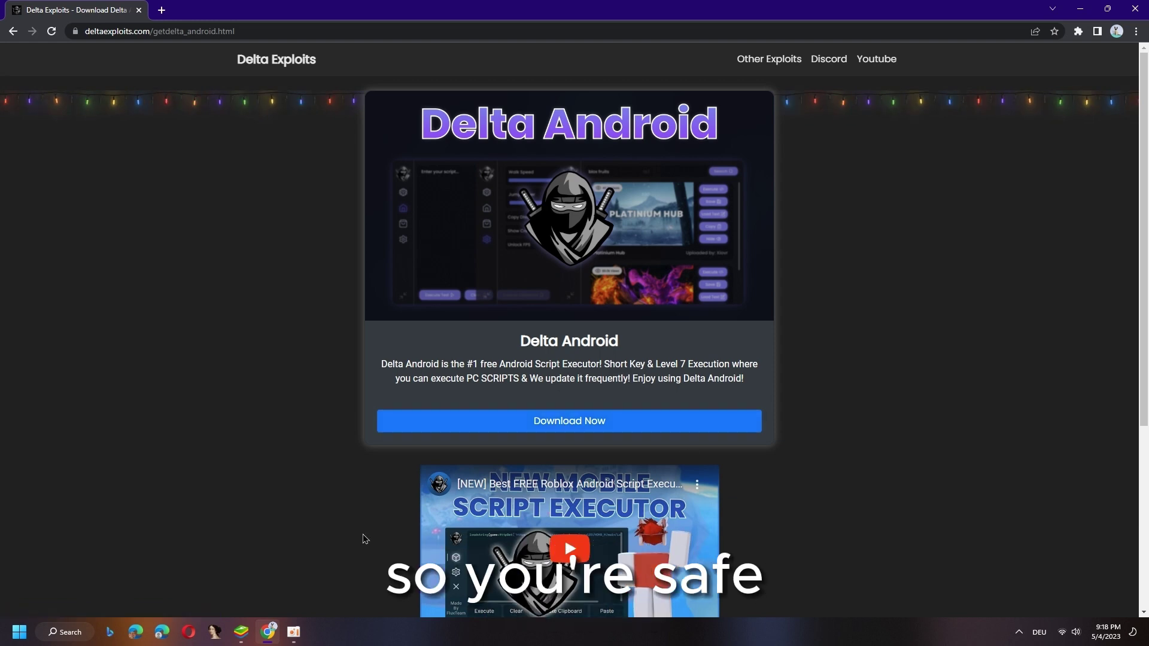
pyautogui.scroll(-3, 575, 360)
pyautogui.scroll(3, 575, 359)
# Request the Delta Android download and discard the harmful Download Now.exe
pyautogui.click(545, 422)
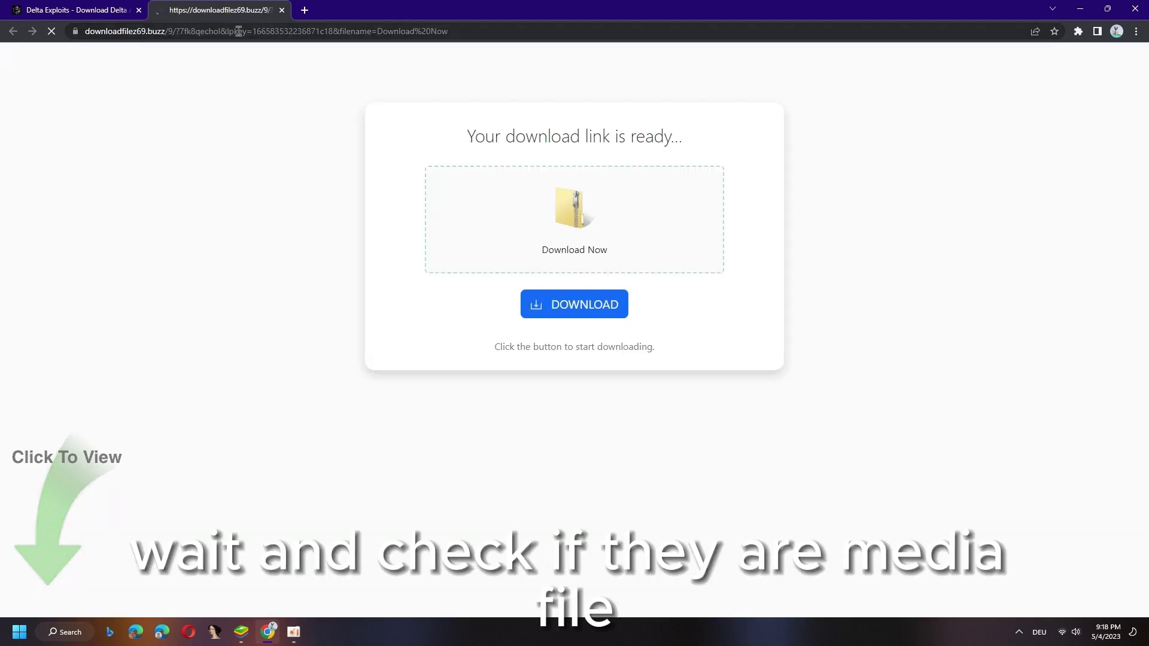
pyautogui.click(562, 305)
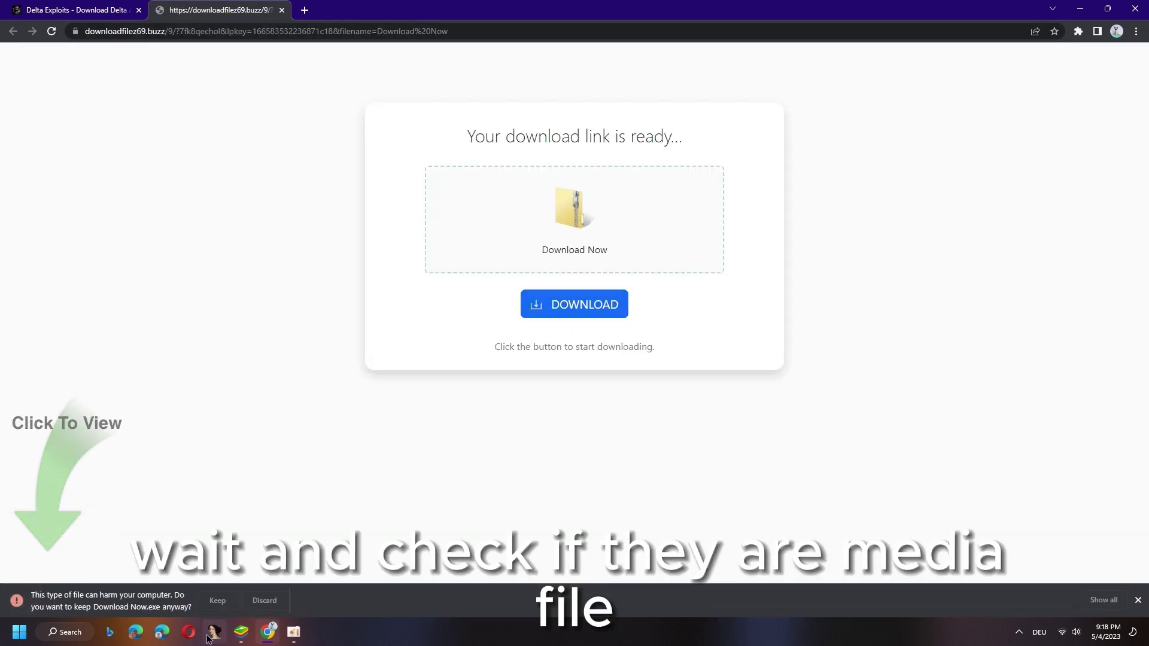
pyautogui.click(264, 600)
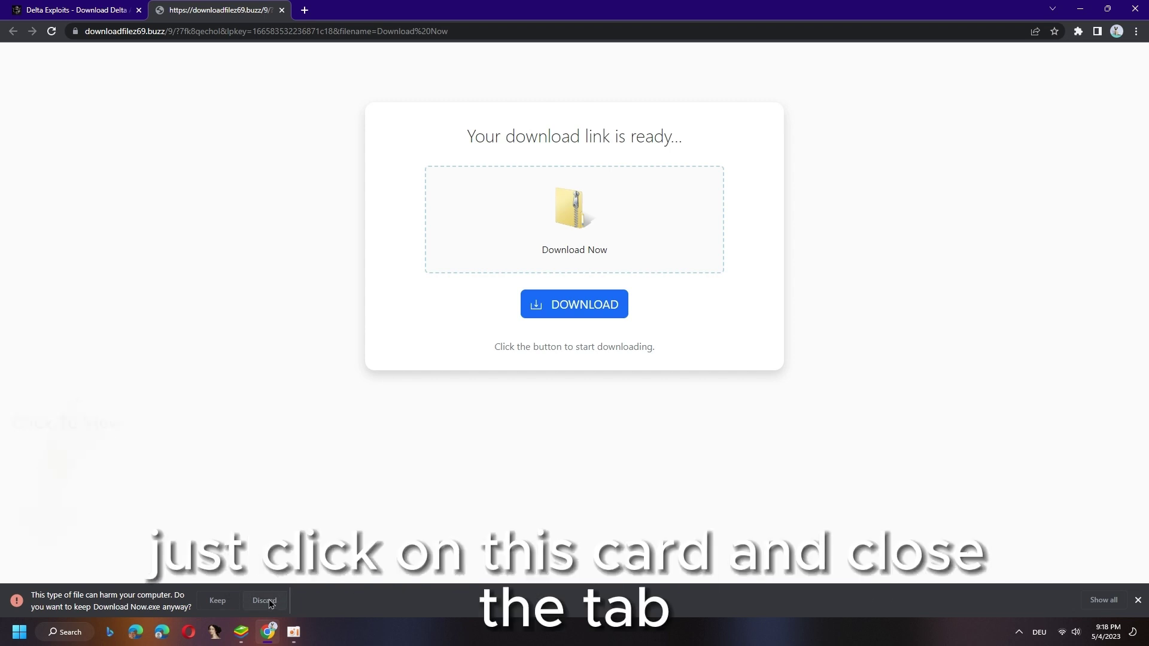
# Close the redirect tab and request the Delta Android download again
pyautogui.click(281, 10)
pyautogui.click(574, 417)
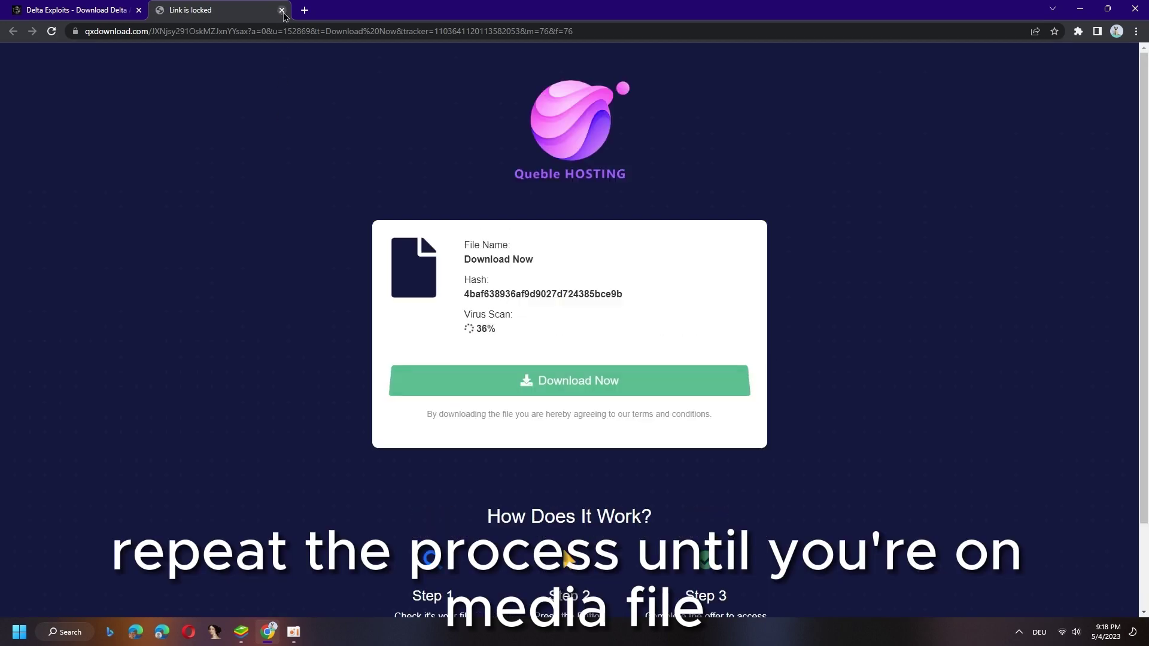
pyautogui.click(281, 10)
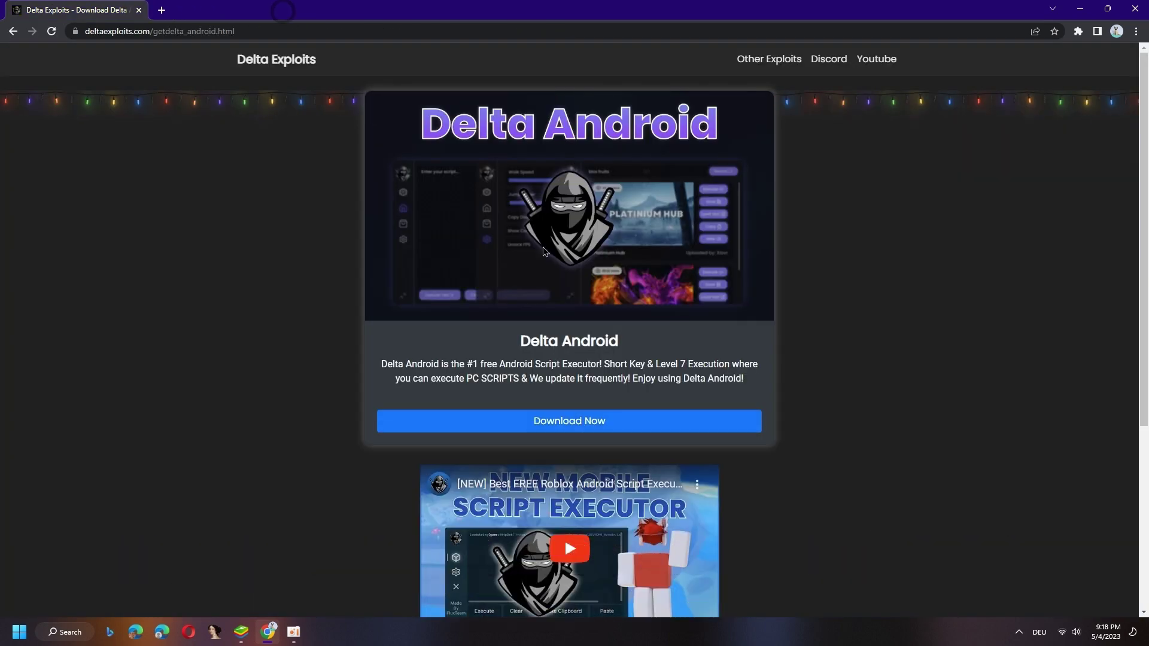
pyautogui.click(571, 419)
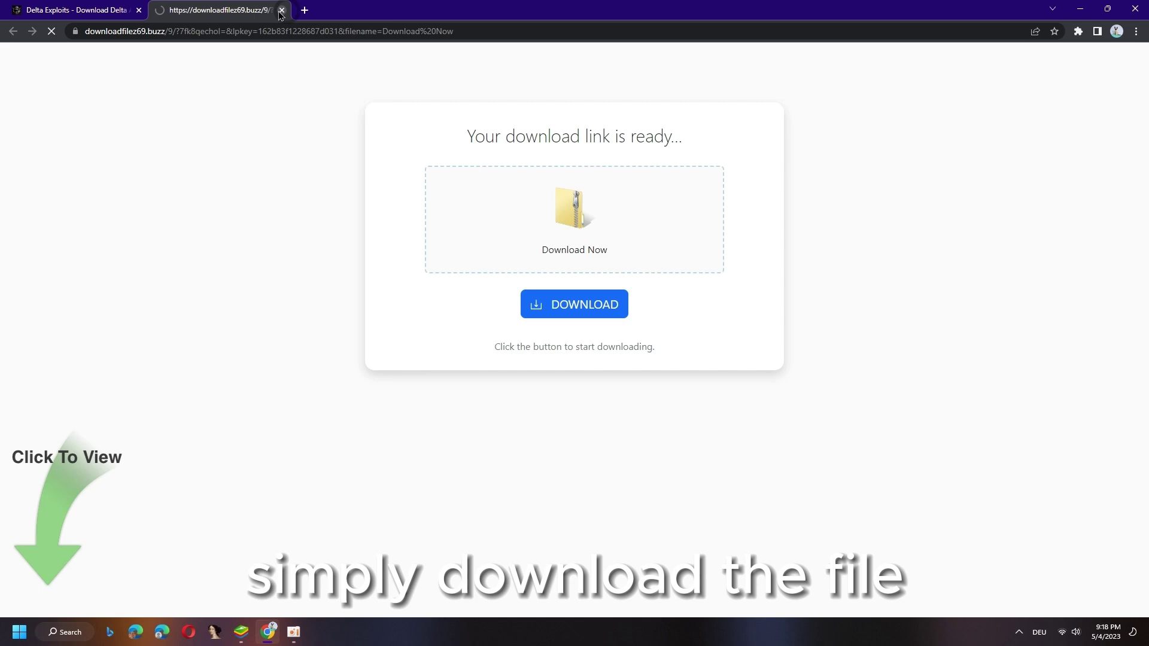
# Close the redirect tab and start the client_573 APK download on MediaFire
pyautogui.click(281, 10)
pyautogui.click(581, 422)
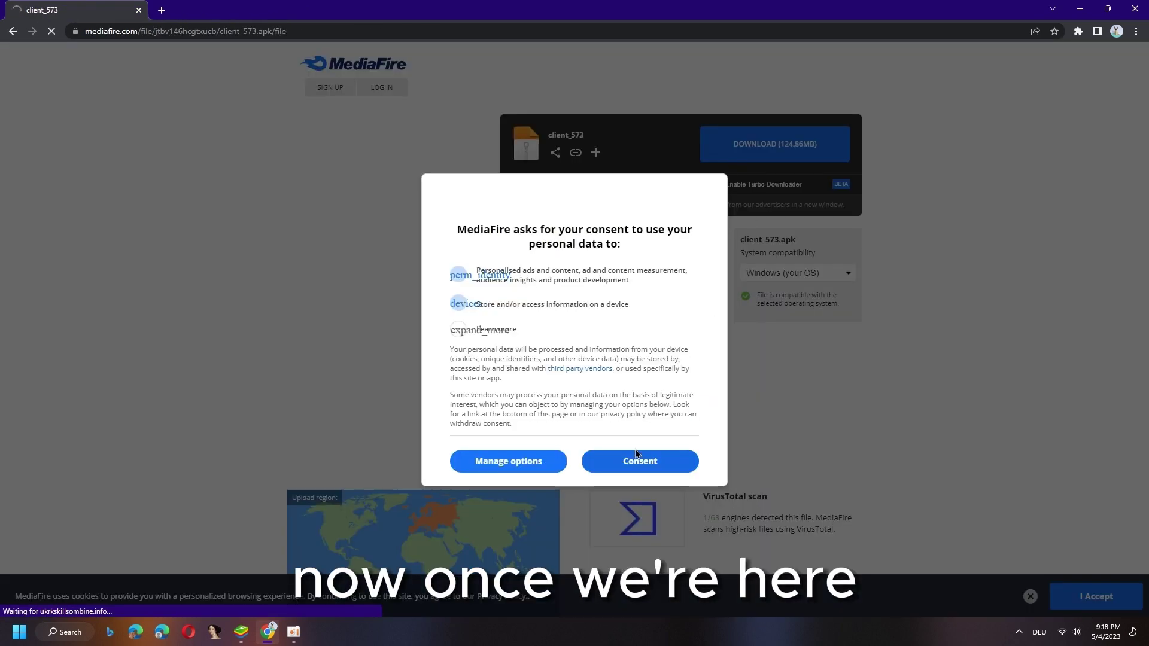
pyautogui.click(639, 460)
pyautogui.click(773, 143)
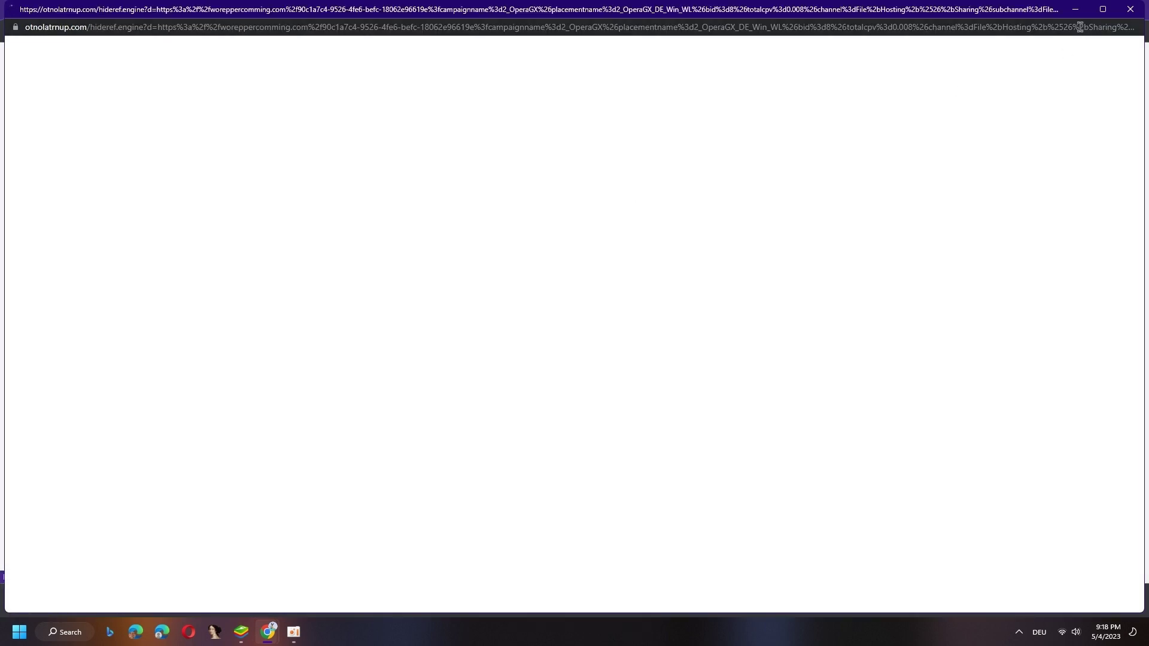
# Close the ad popup, cancel the client_573 download, and return to BlueStacks
pyautogui.click(1075, 9)
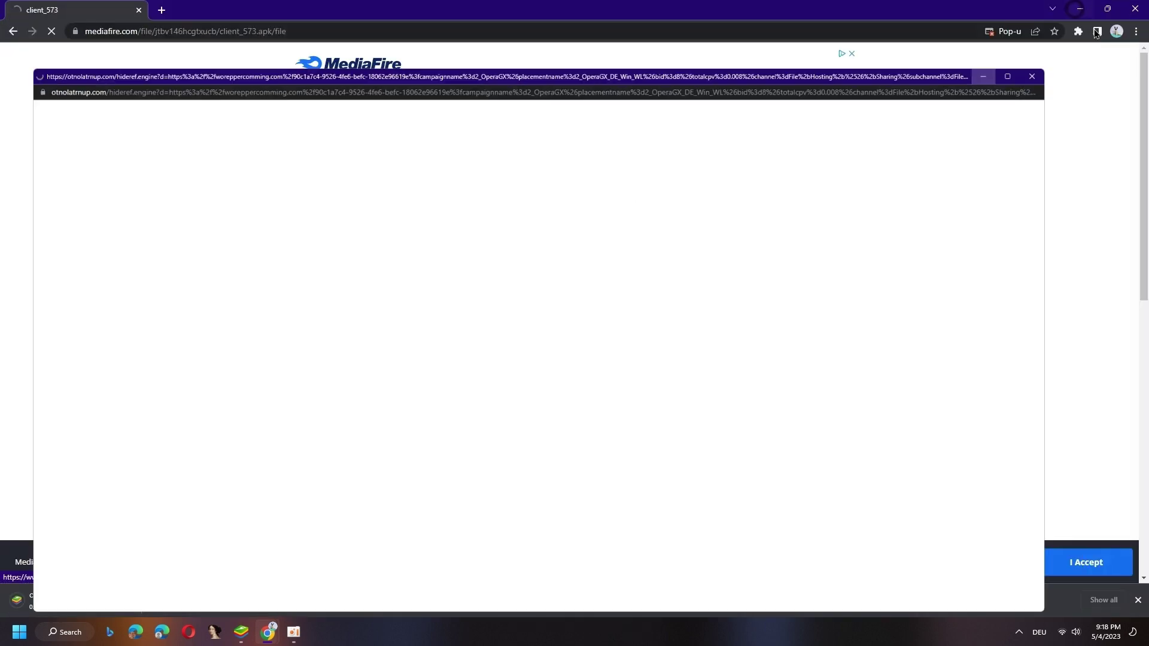
pyautogui.click(1016, 30)
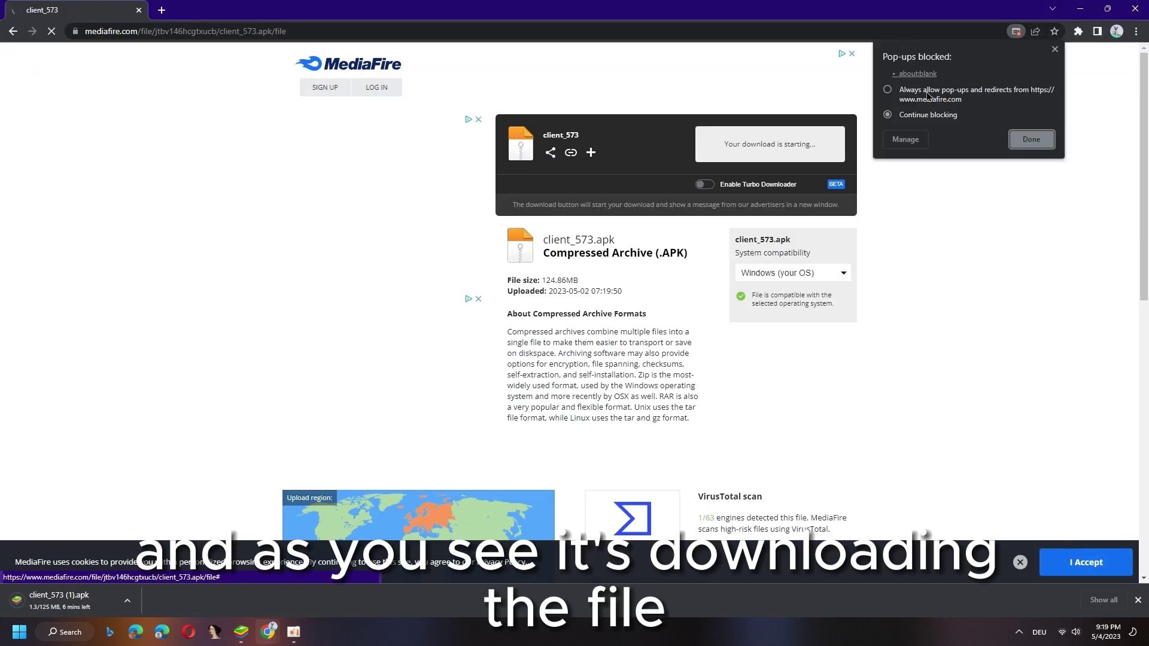
pyautogui.click(128, 600)
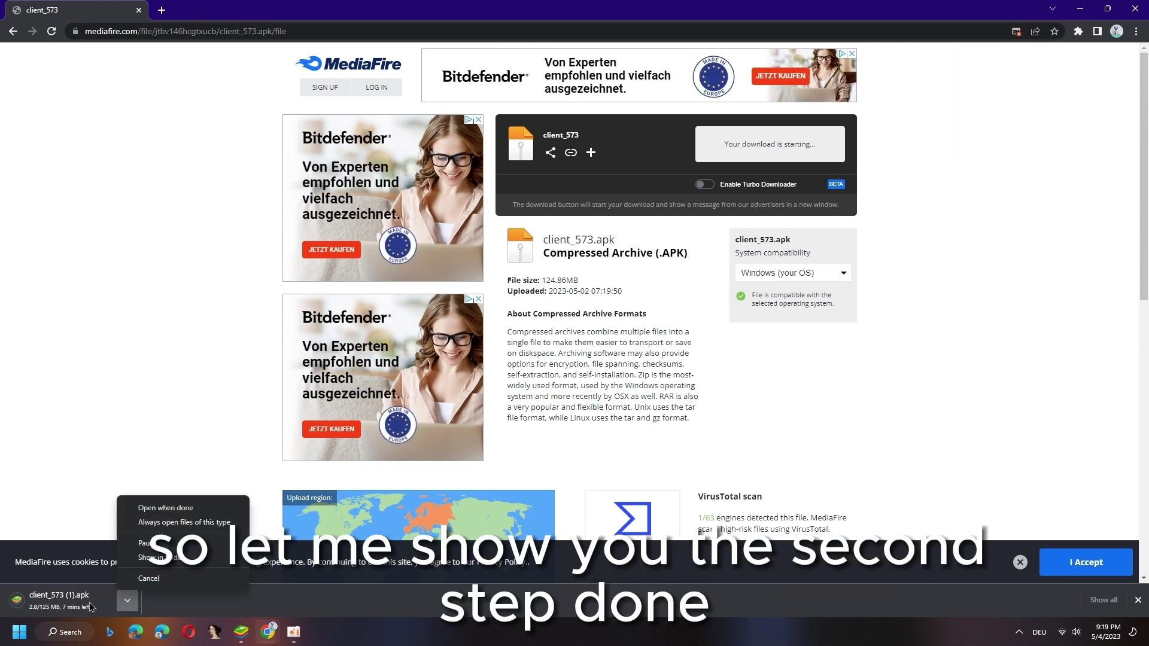
pyautogui.click(153, 579)
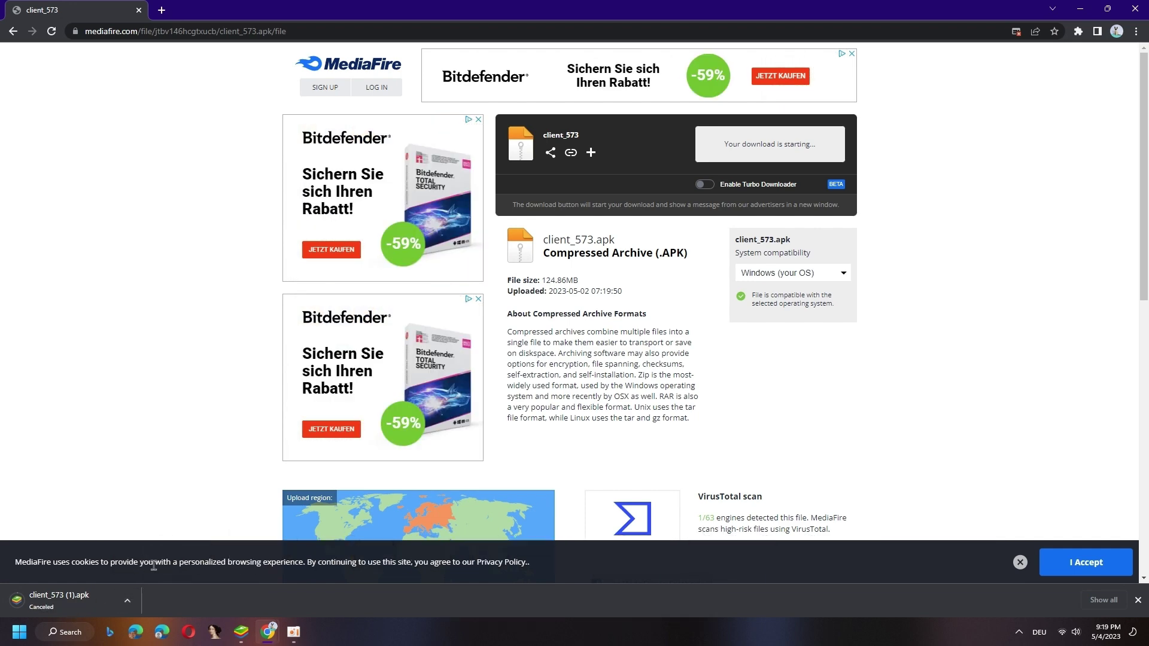
pyautogui.click(240, 632)
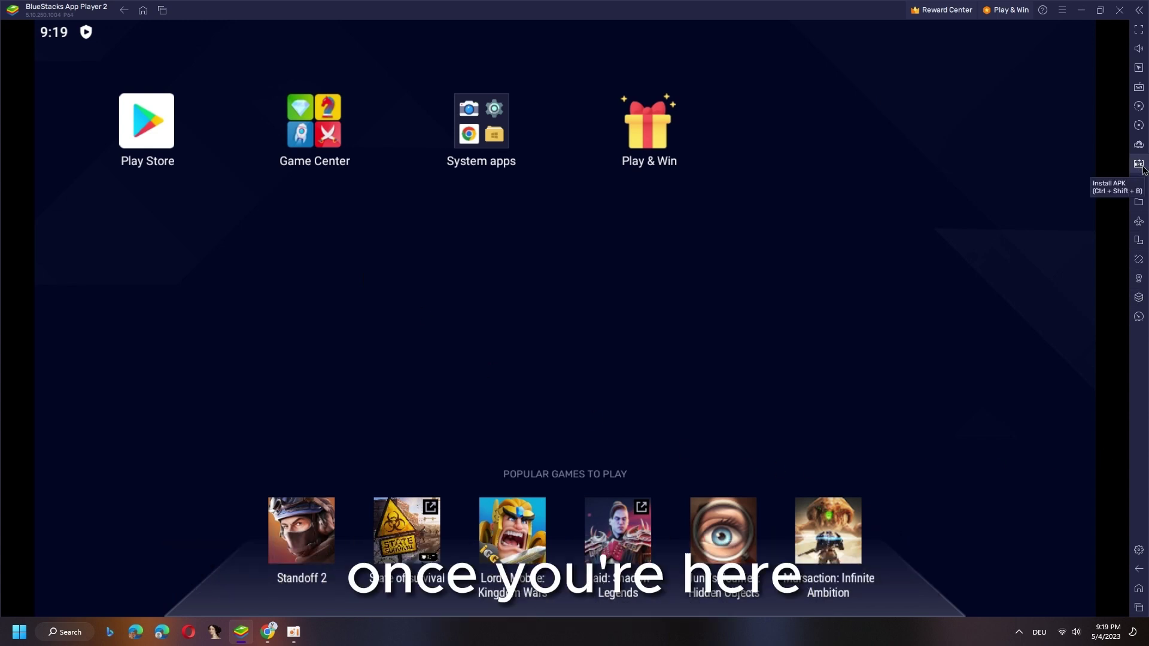
# Install client_573.apk from the Downloads folder with Install APK
pyautogui.click(1138, 165)
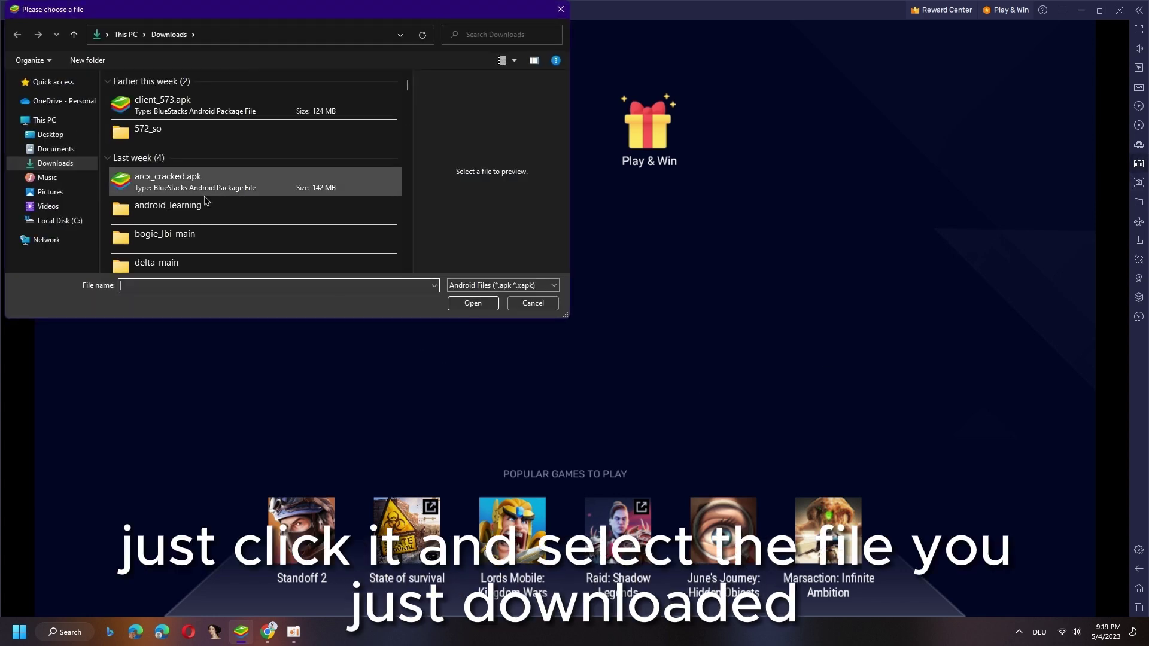
pyautogui.click(165, 106)
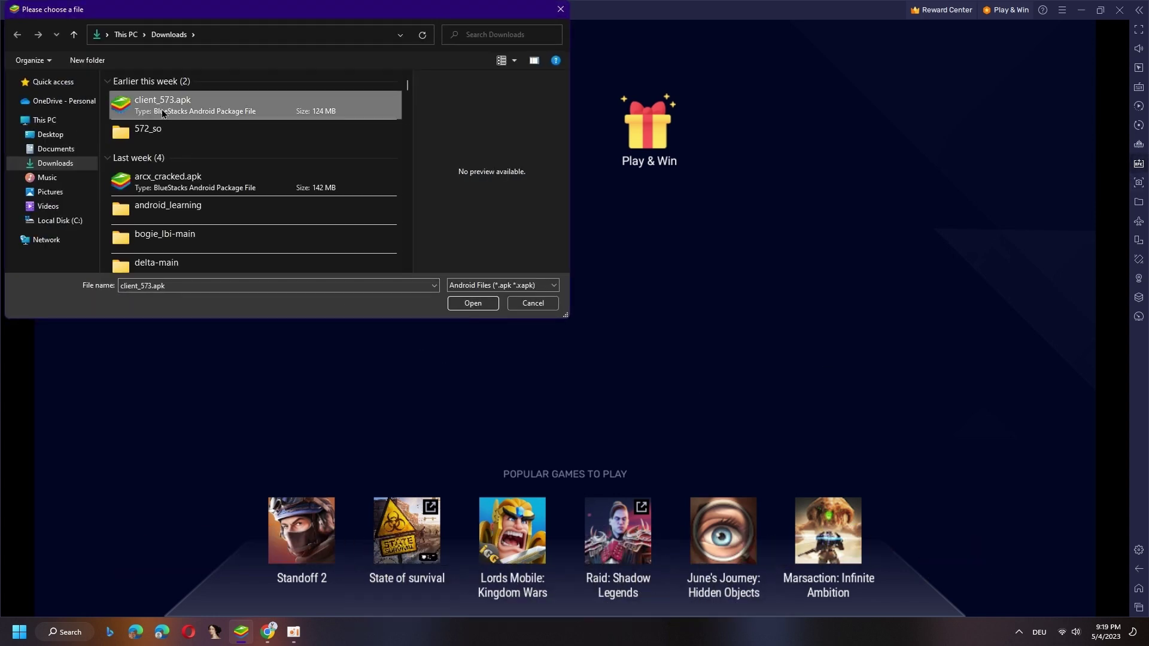
pyautogui.click(468, 307)
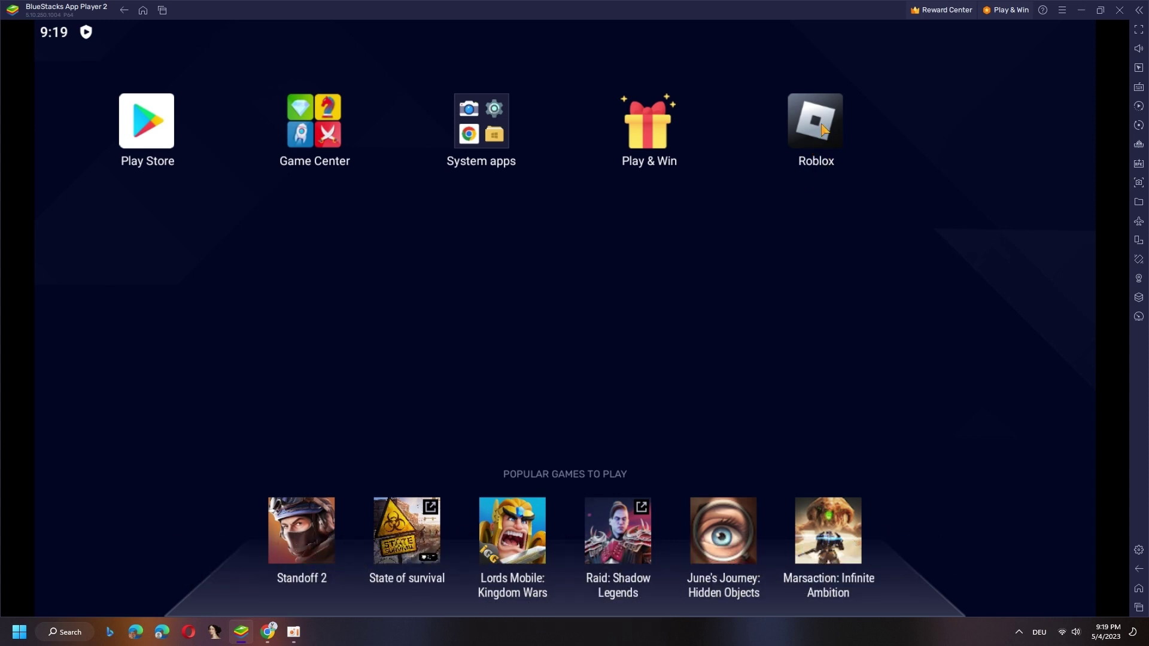
# Launch Roblox, join Brookhaven RP, and select the Infinite Yield script line on Pastebin
pyautogui.click(824, 138)
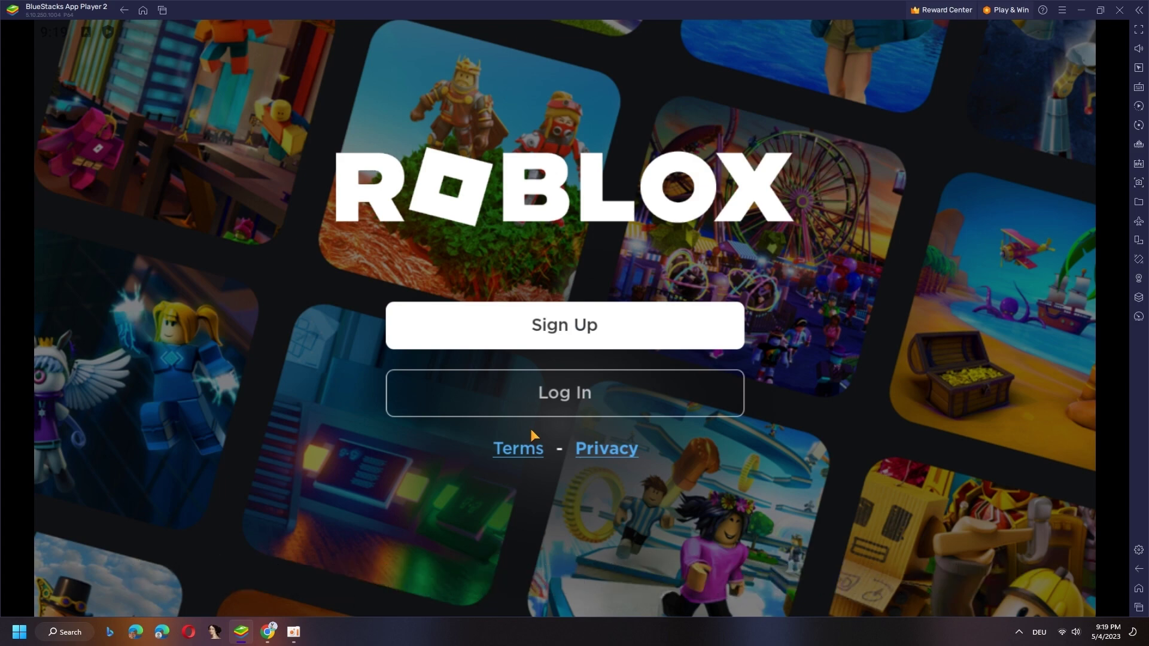
pyautogui.scroll(-4, 602, 451)
pyautogui.scroll(-3, 539, 404)
pyautogui.scroll(2, 485, 449)
pyautogui.scroll(2, 482, 488)
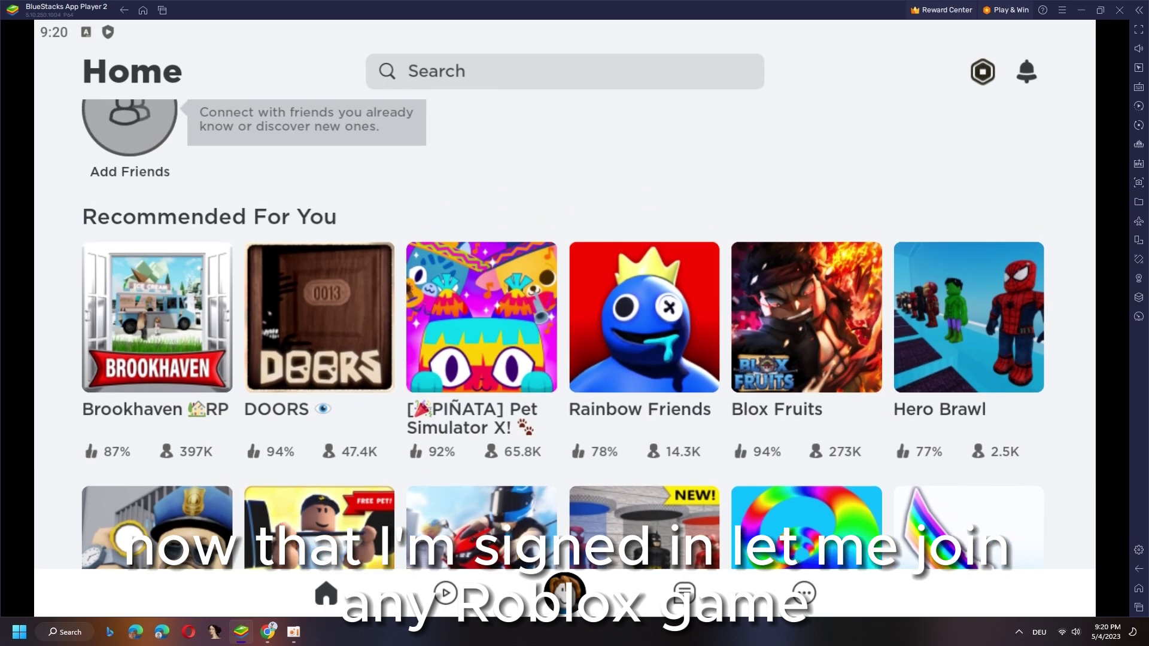
pyautogui.click(157, 314)
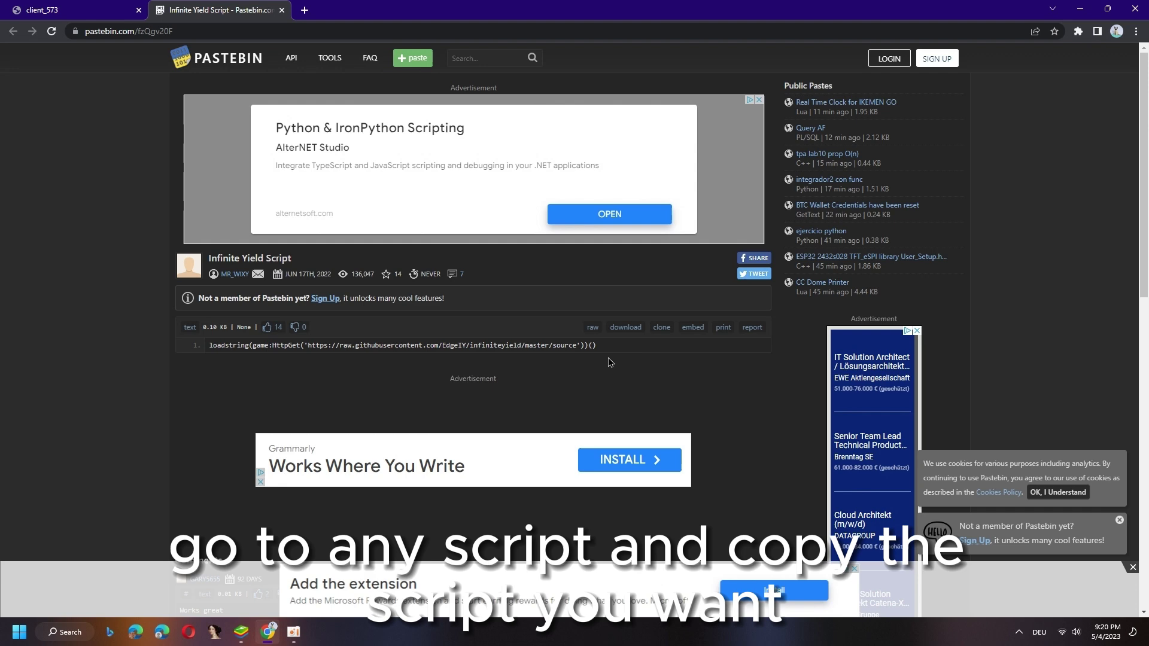
pyautogui.moveTo(596, 346); pyautogui.dragTo(318, 348)
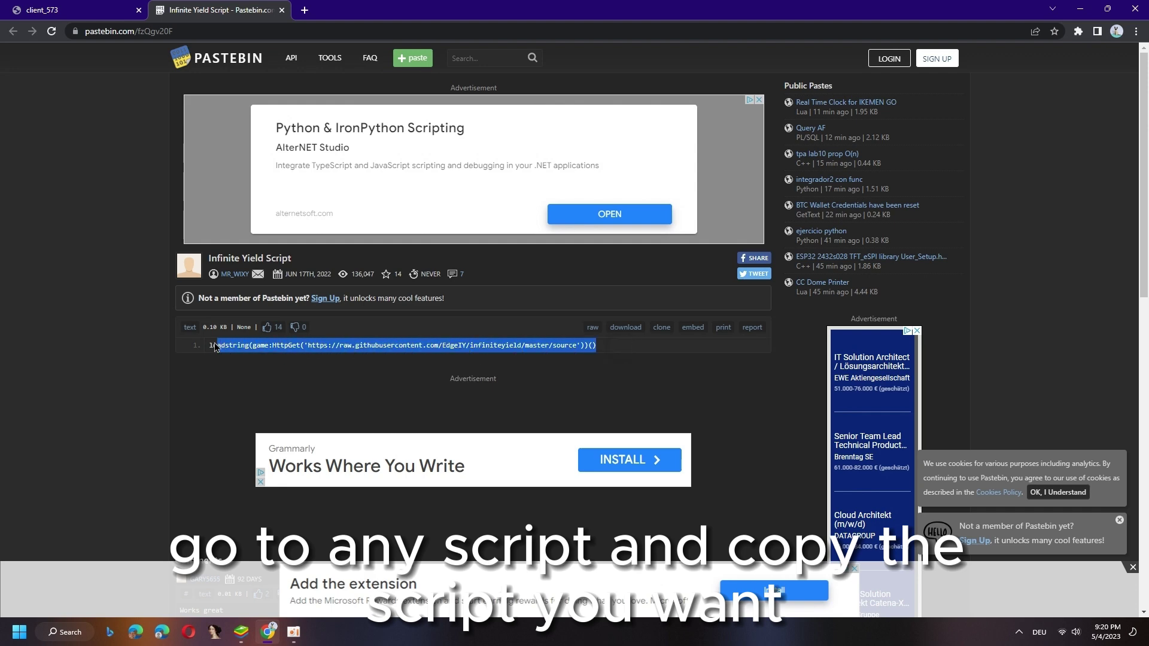
pyautogui.click(240, 632)
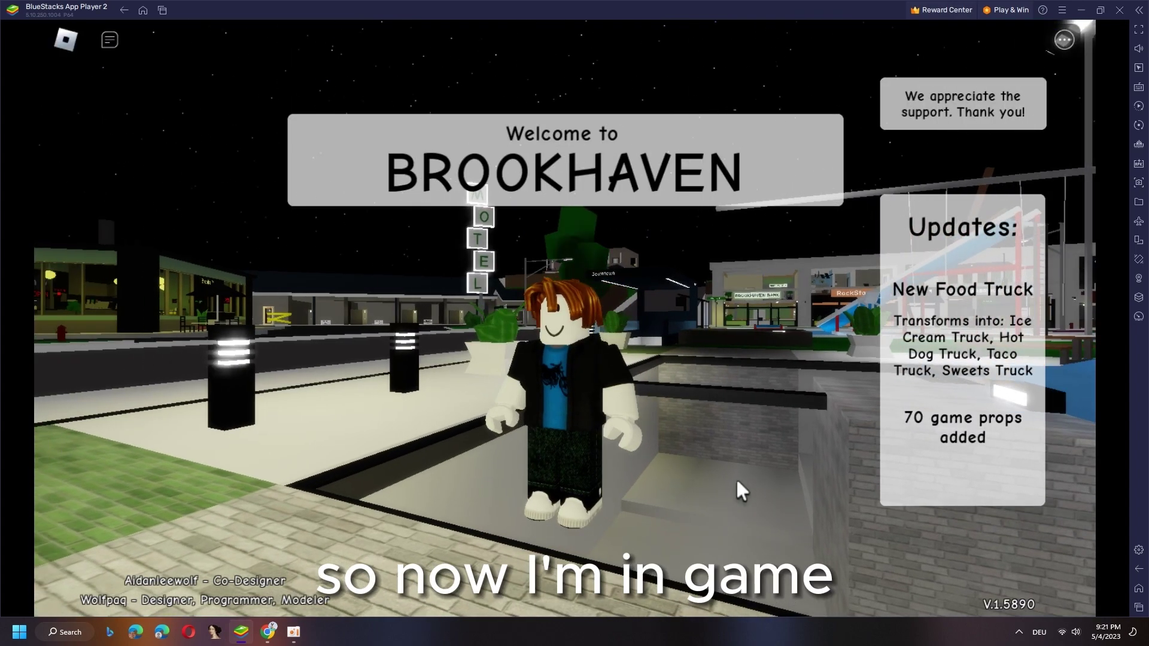
# Open and minimize the executor panel, then walk the character into town
pyautogui.press('Insert')
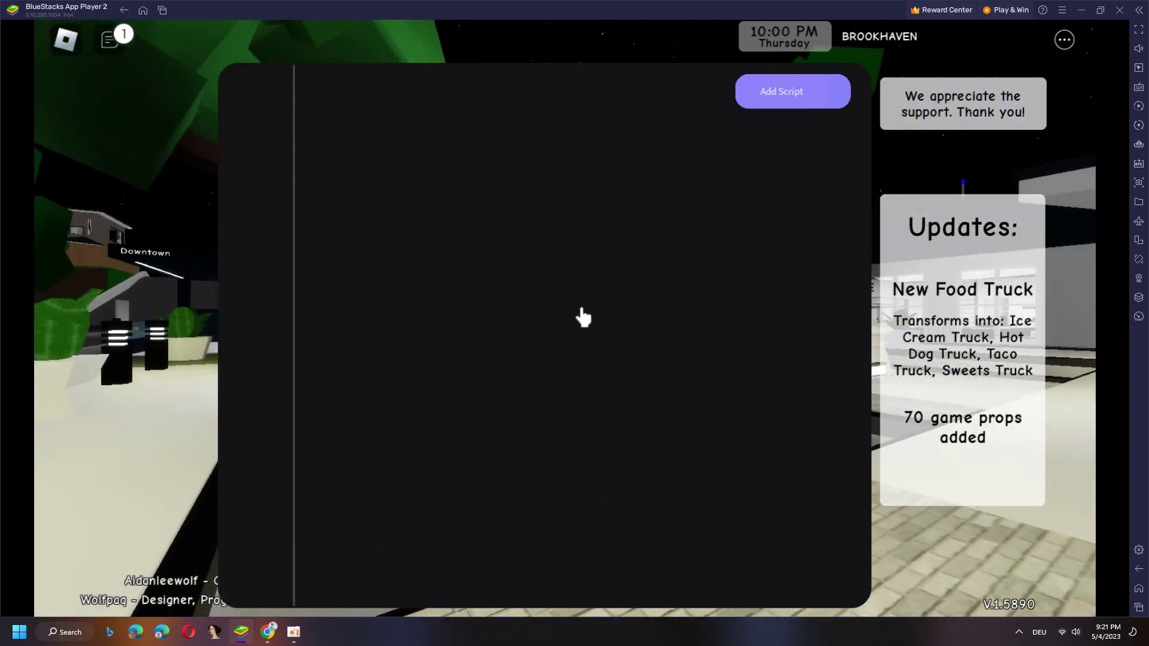
pyautogui.click(257, 582)
pyautogui.moveTo(257, 582); pyautogui.dragTo(505, 539)
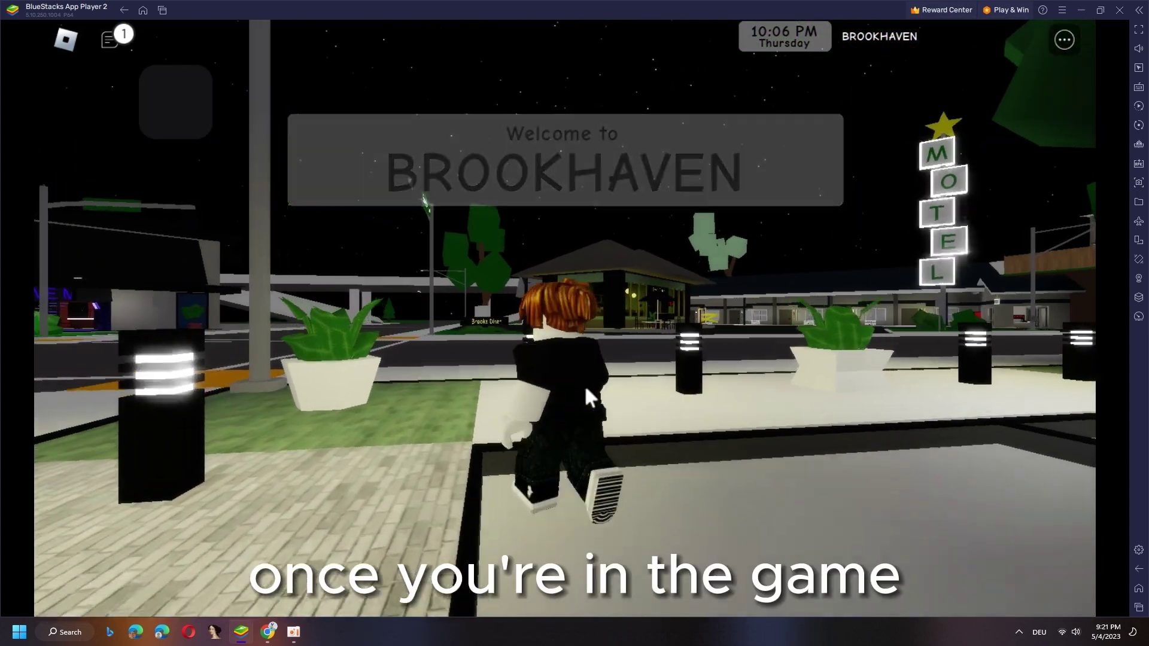
pyautogui.press('w')
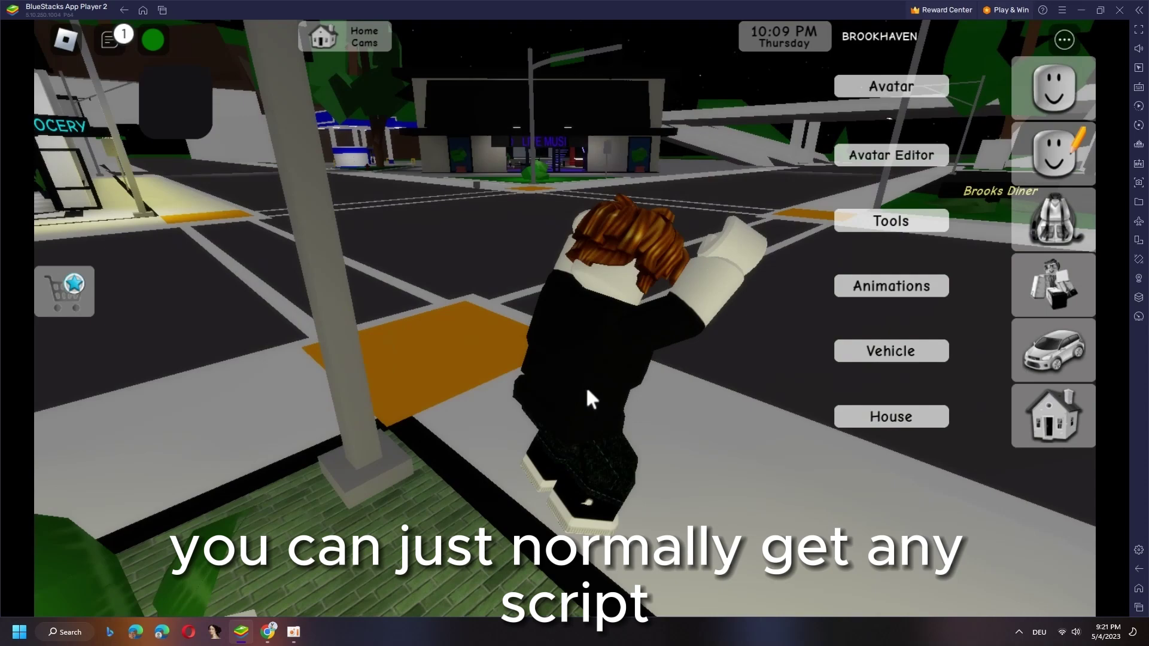
pyautogui.moveTo(586, 386); pyautogui.dragTo(427, 477)
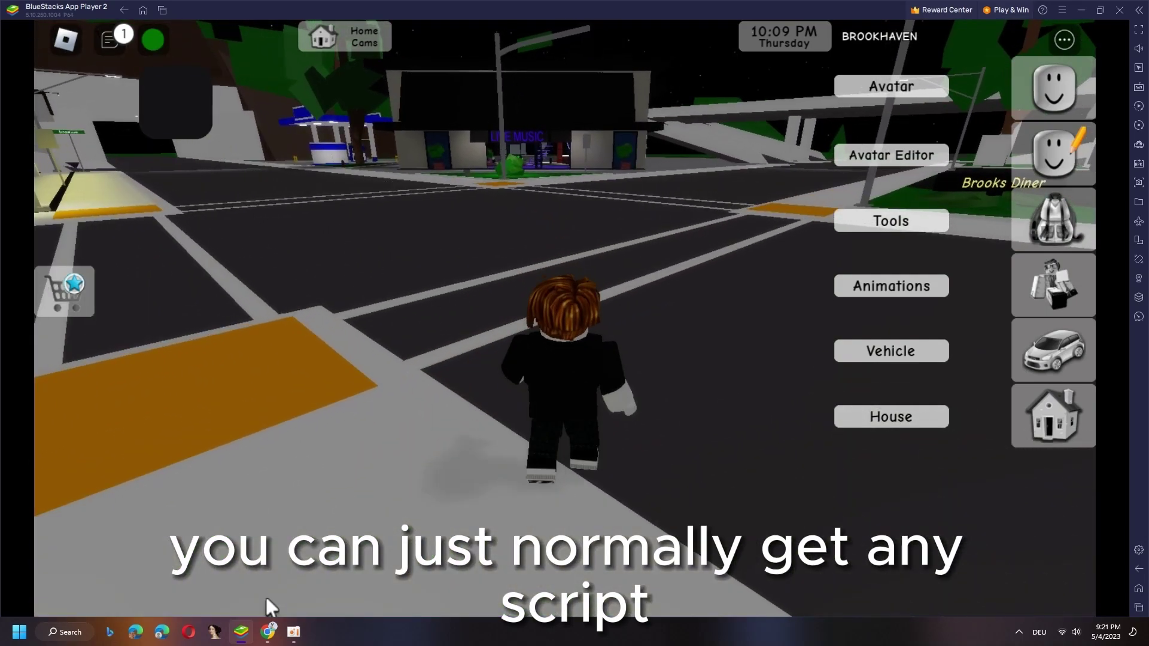
# Copy the selected Infinite Yield script line from the Pastebin page
pyautogui.click(268, 631)
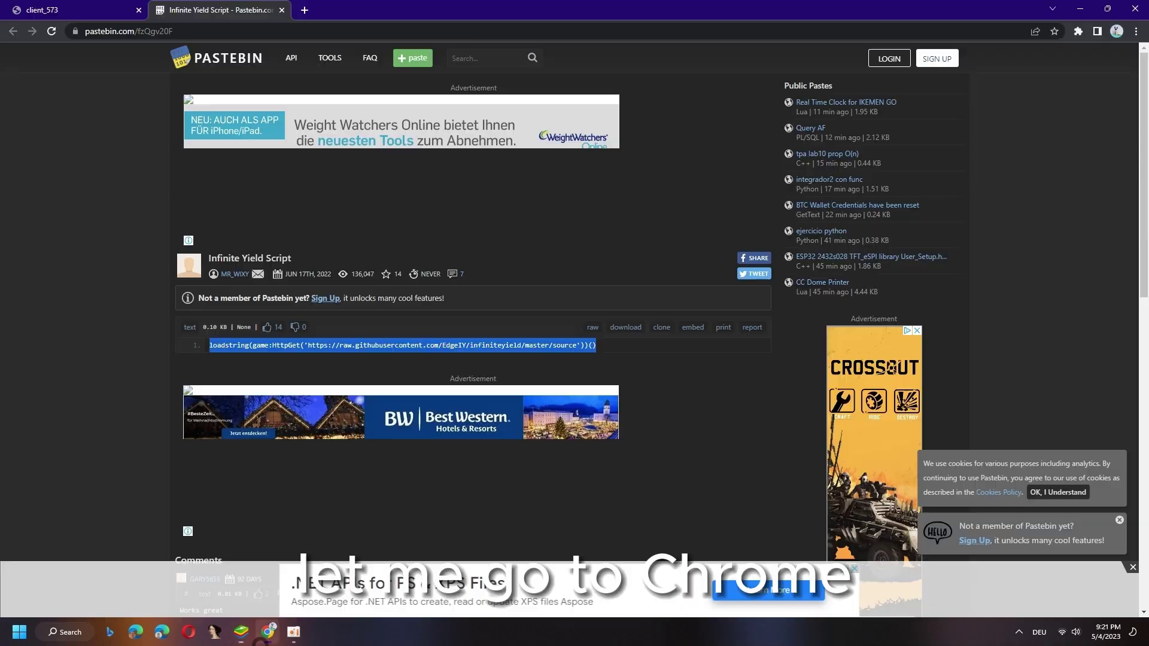
pyautogui.rightClick(546, 349)
pyautogui.click(584, 356)
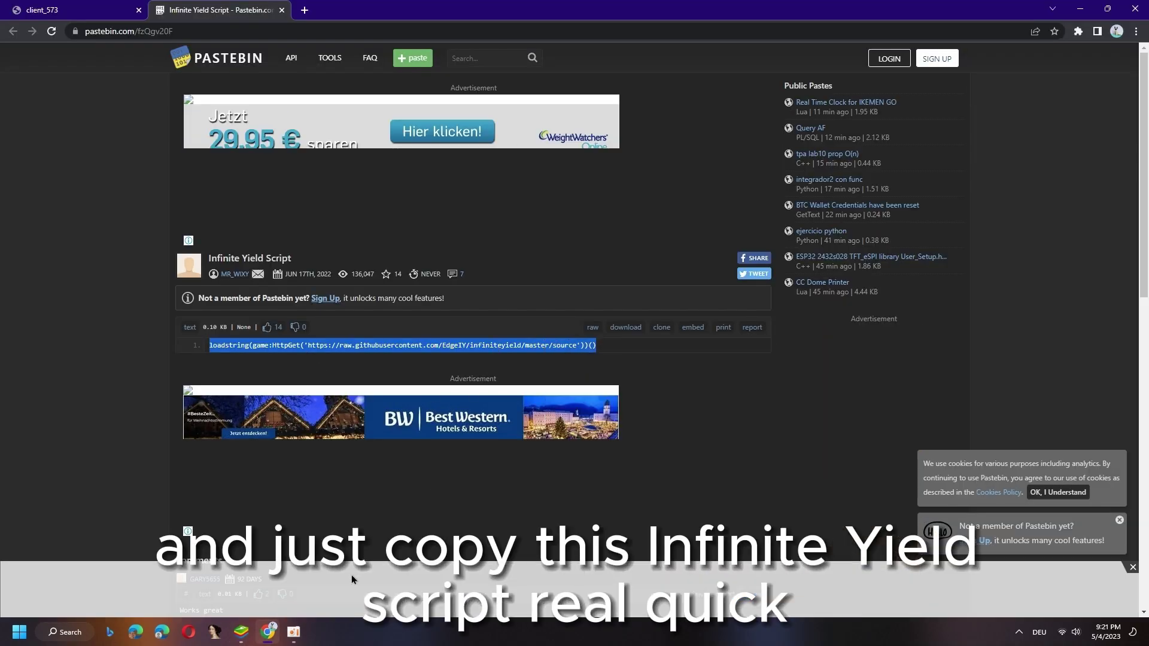
# Return to Brookhaven, resume from the Roblox menu, and reopen the Delta executor panel
pyautogui.click(241, 631)
pyautogui.moveTo(290, 388); pyautogui.dragTo(501, 281)
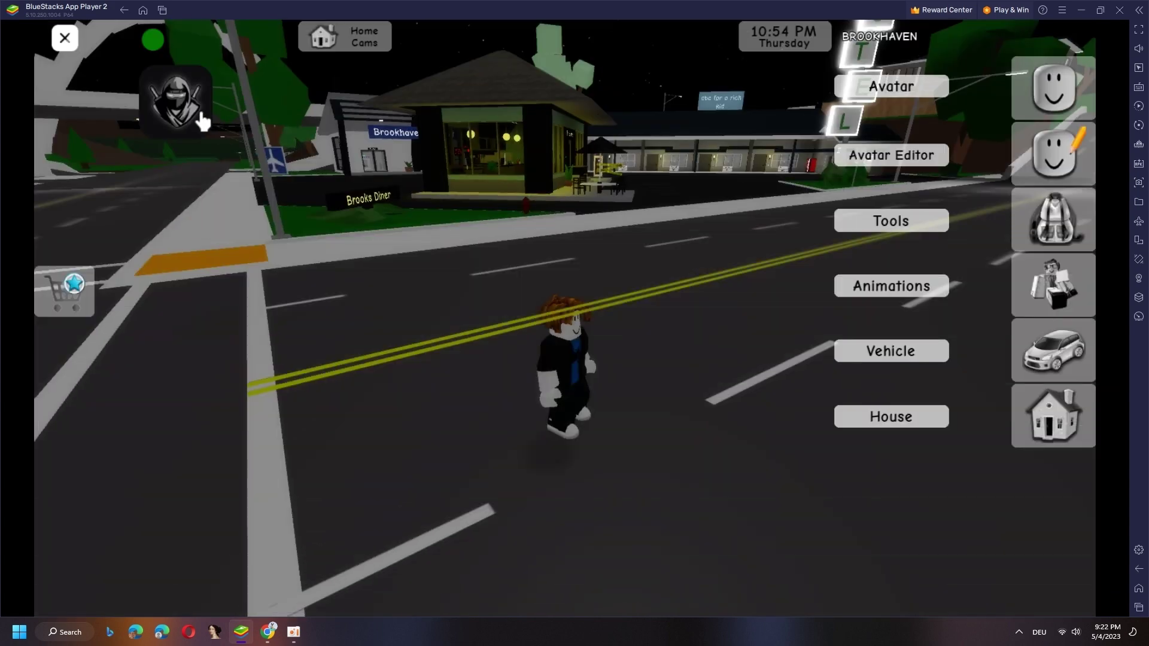
pyautogui.click(176, 98)
pyautogui.click(269, 578)
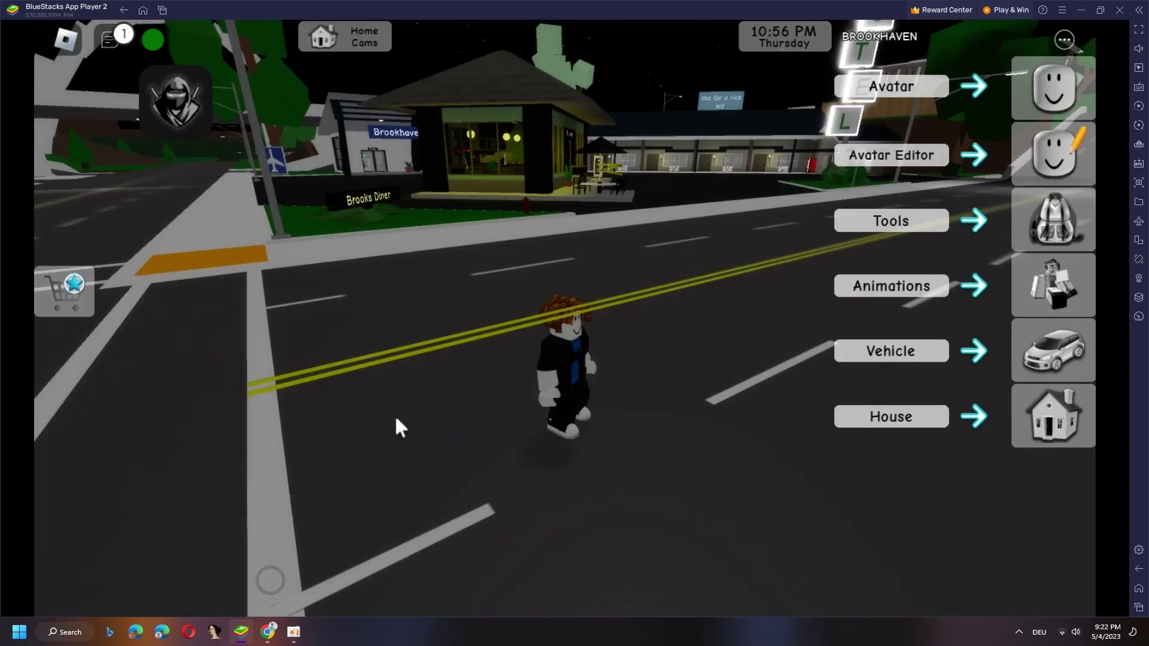
pyautogui.moveTo(445, 372); pyautogui.dragTo(564, 407)
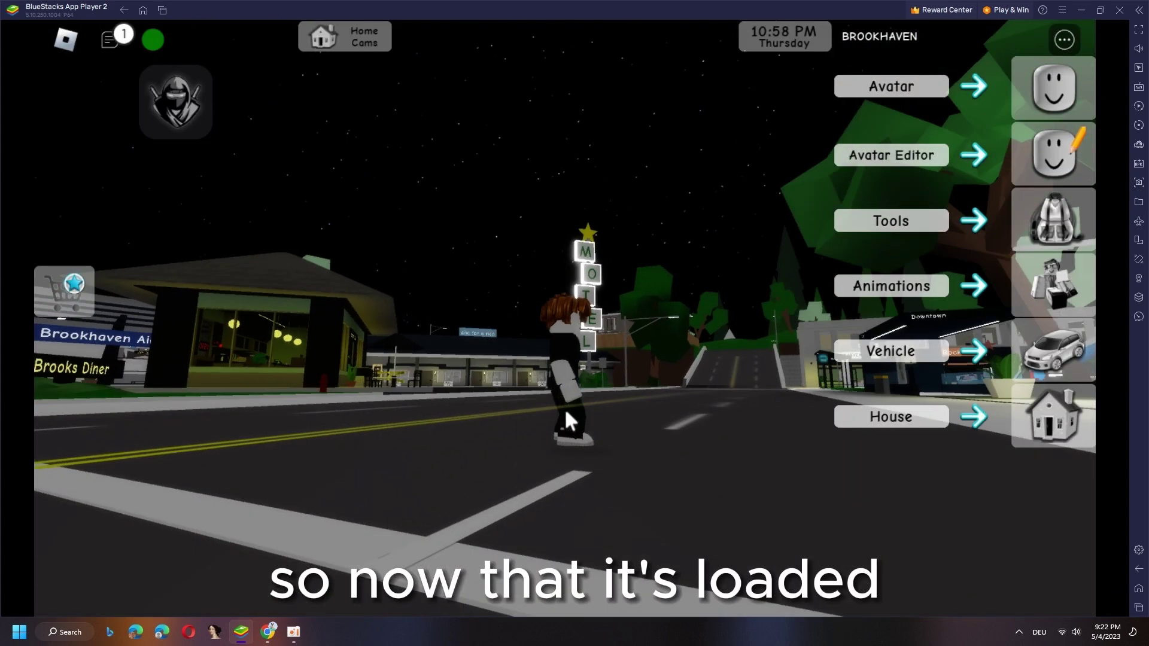
# Run the copied Infinite Yield script with Execute Clipboard and collapse the executor
pyautogui.click(188, 113)
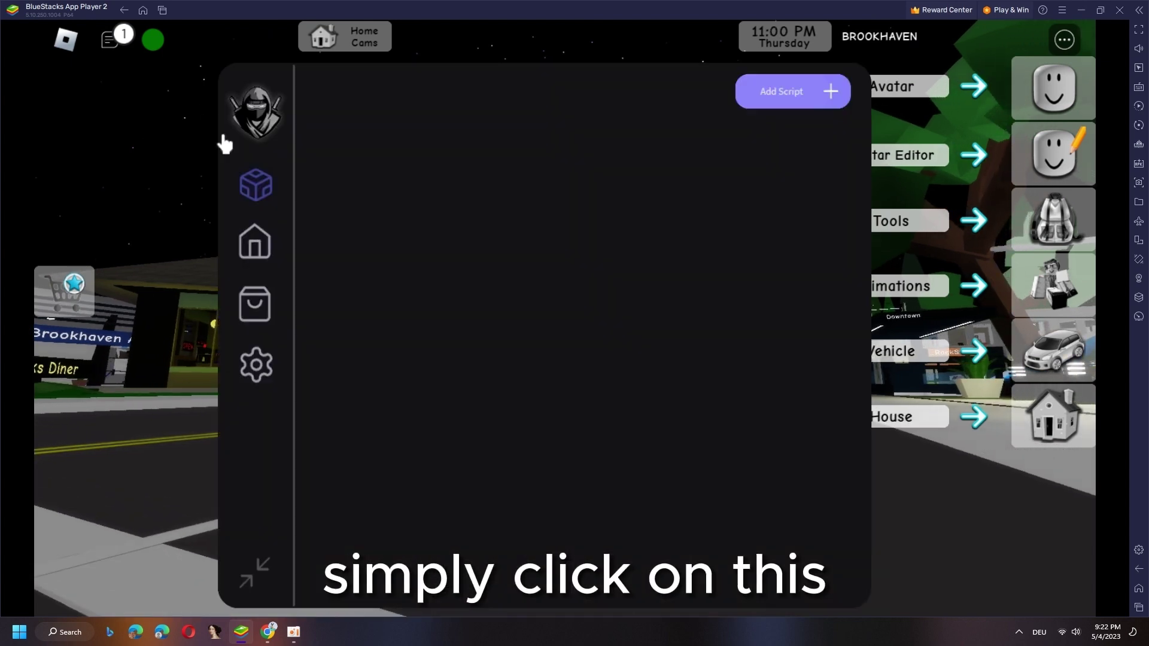
pyautogui.click(261, 244)
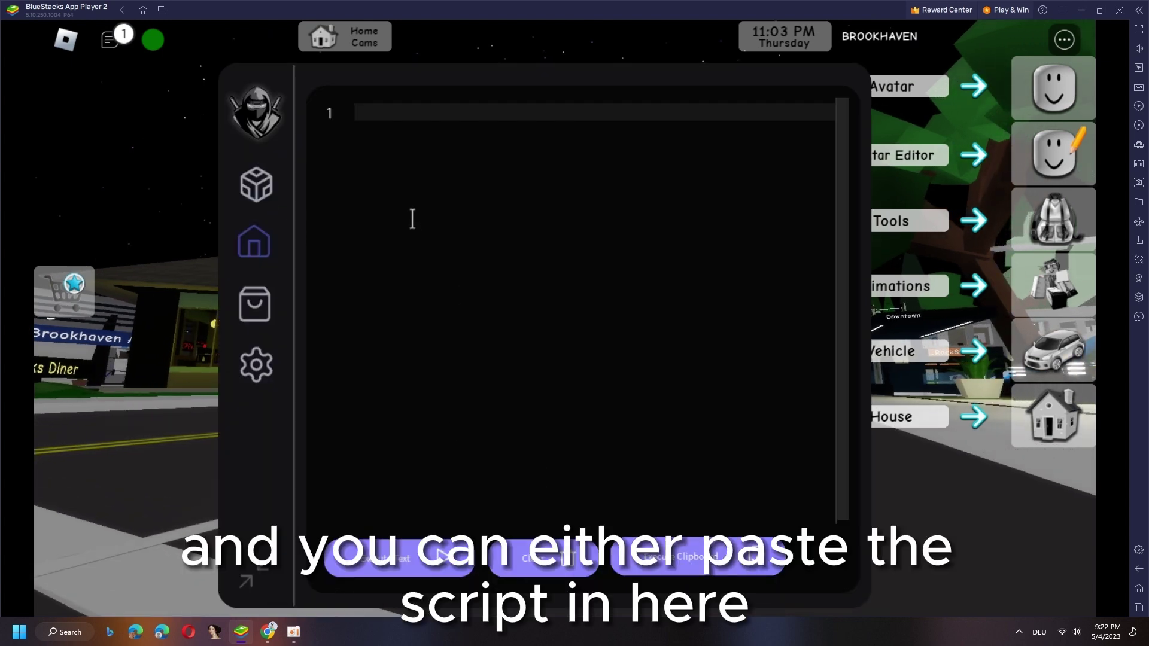
pyautogui.click(700, 555)
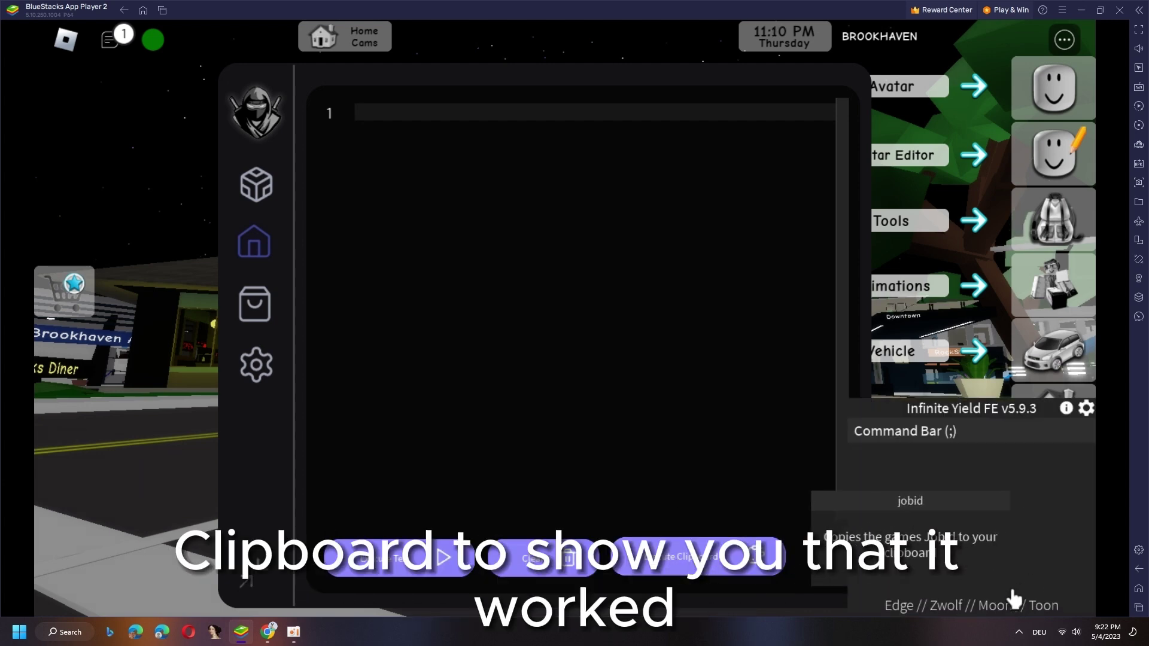
pyautogui.click(247, 579)
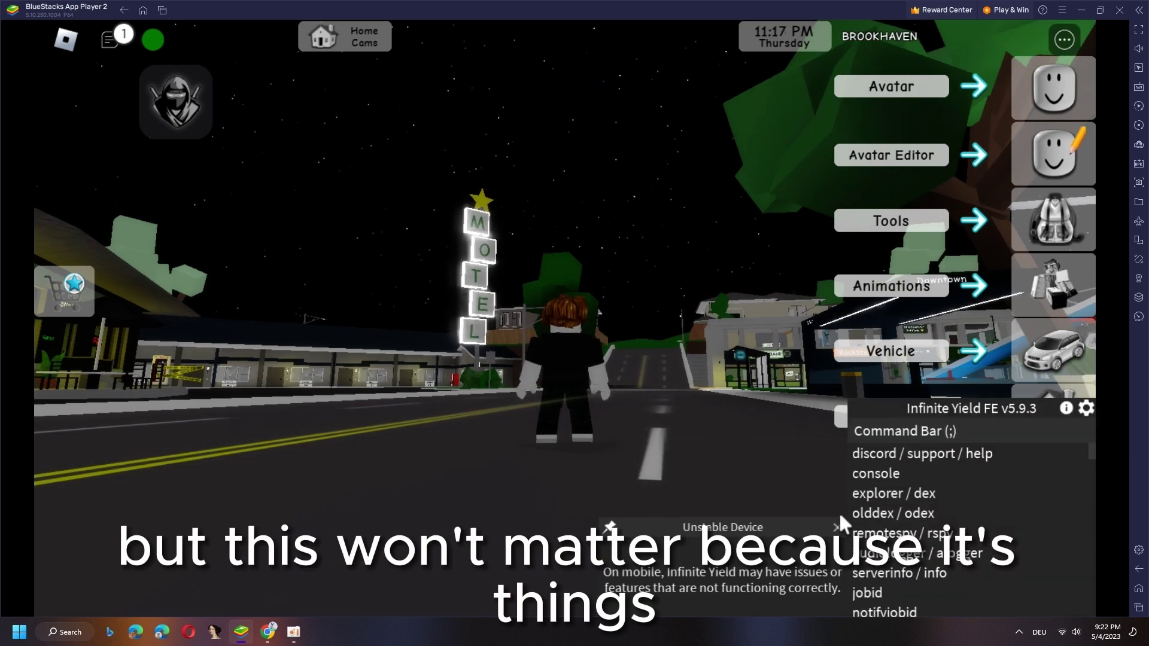
# Focus Infinite Yield's command bar, dismissing the keyboard and turning the camera
pyautogui.click(886, 431)
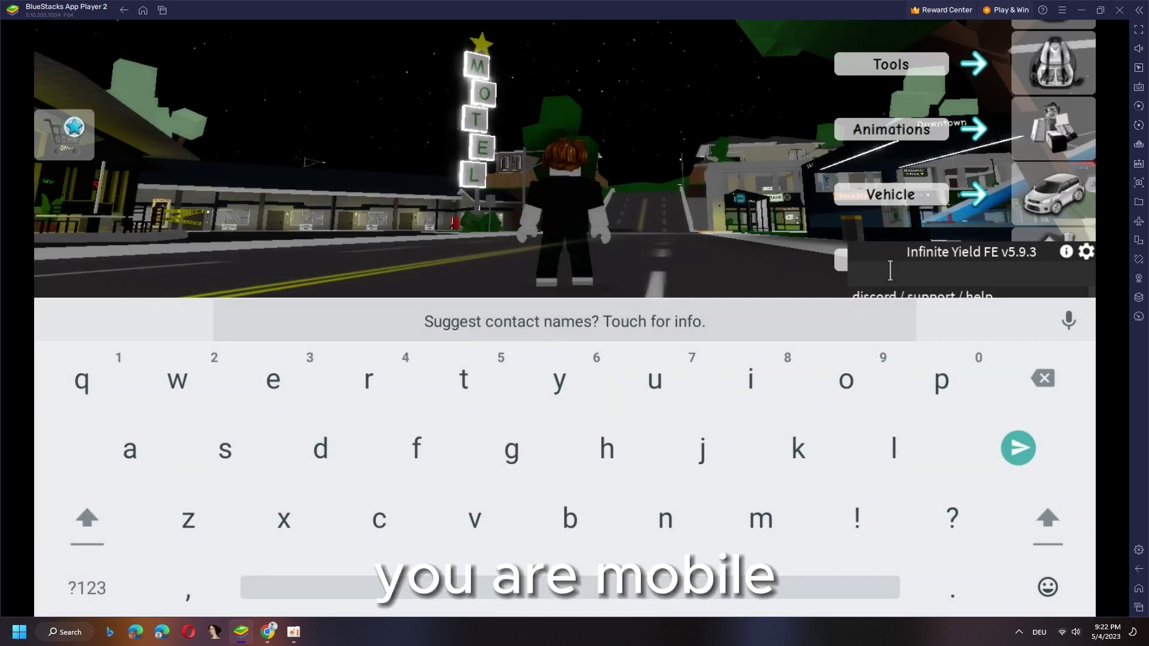
pyautogui.write('fly')
pyautogui.press('Escape')
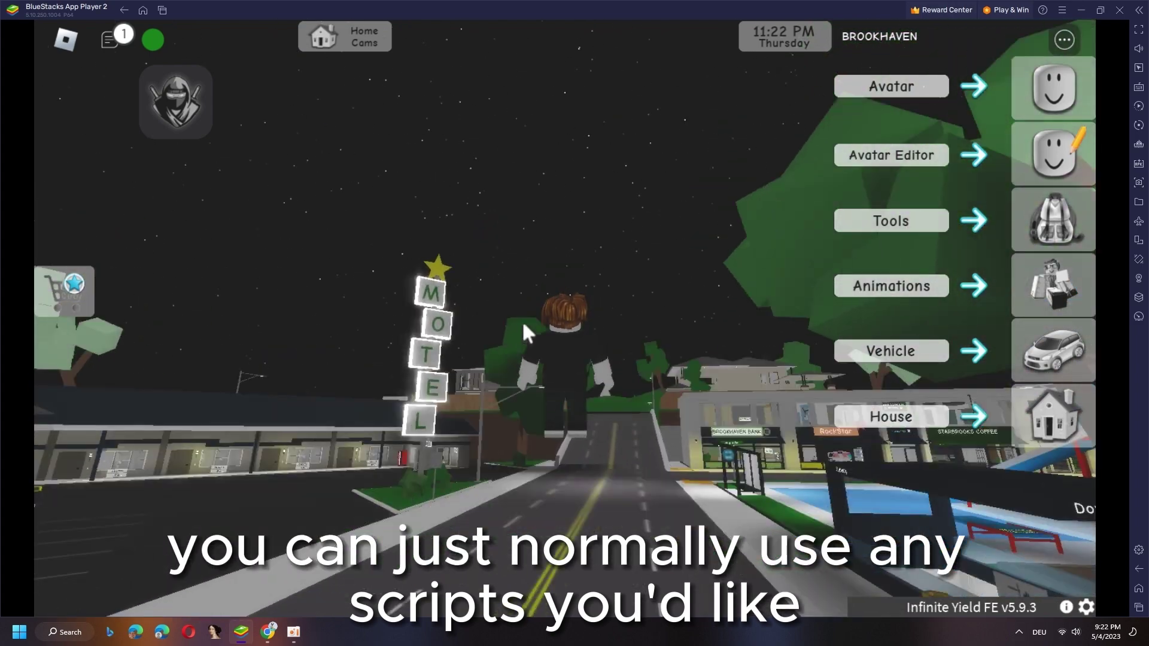
pyautogui.moveTo(522, 320); pyautogui.dragTo(538, 305)
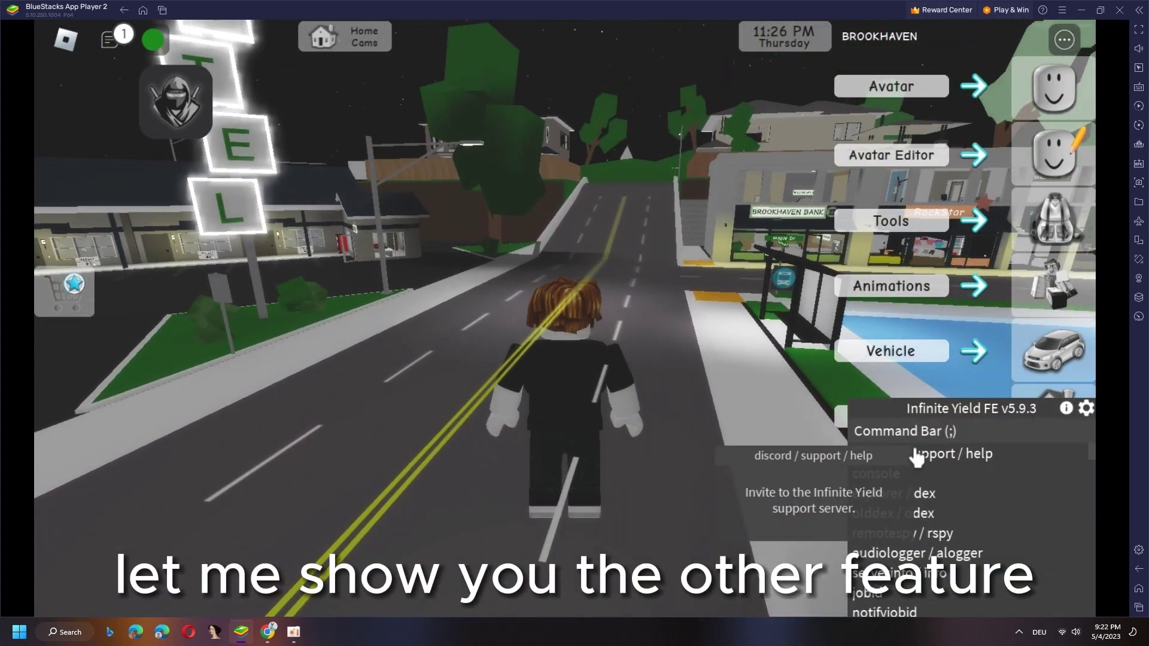
pyautogui.click(904, 431)
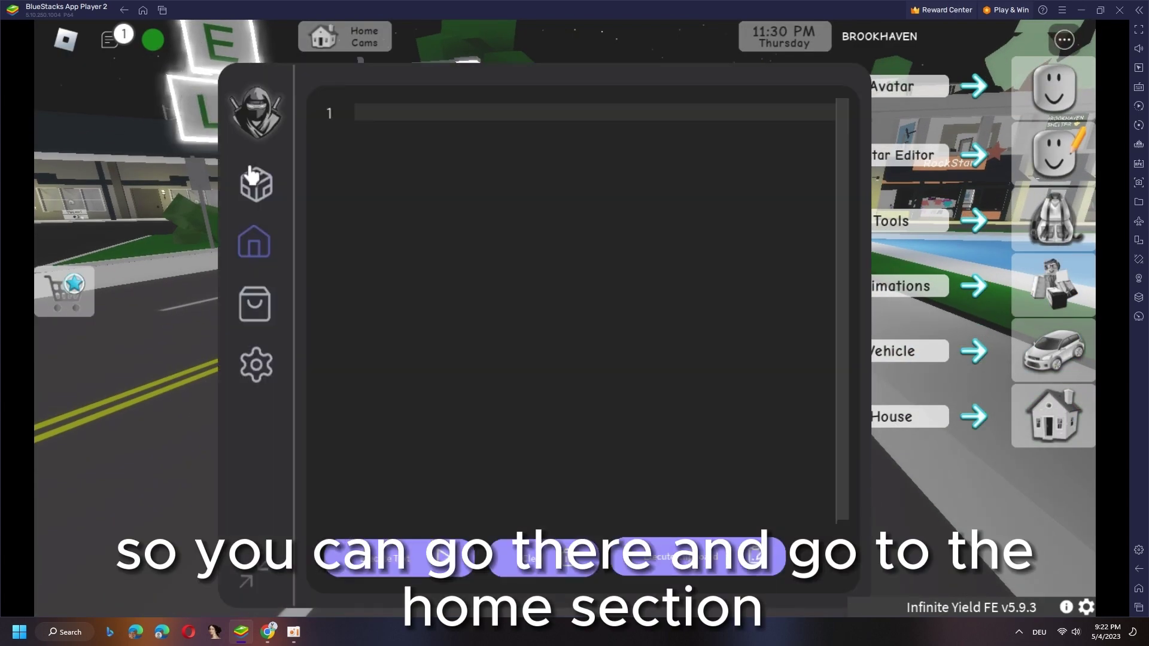
# Add a saved script titled 'infinite yield', then delete it from the list
pyautogui.click(255, 184)
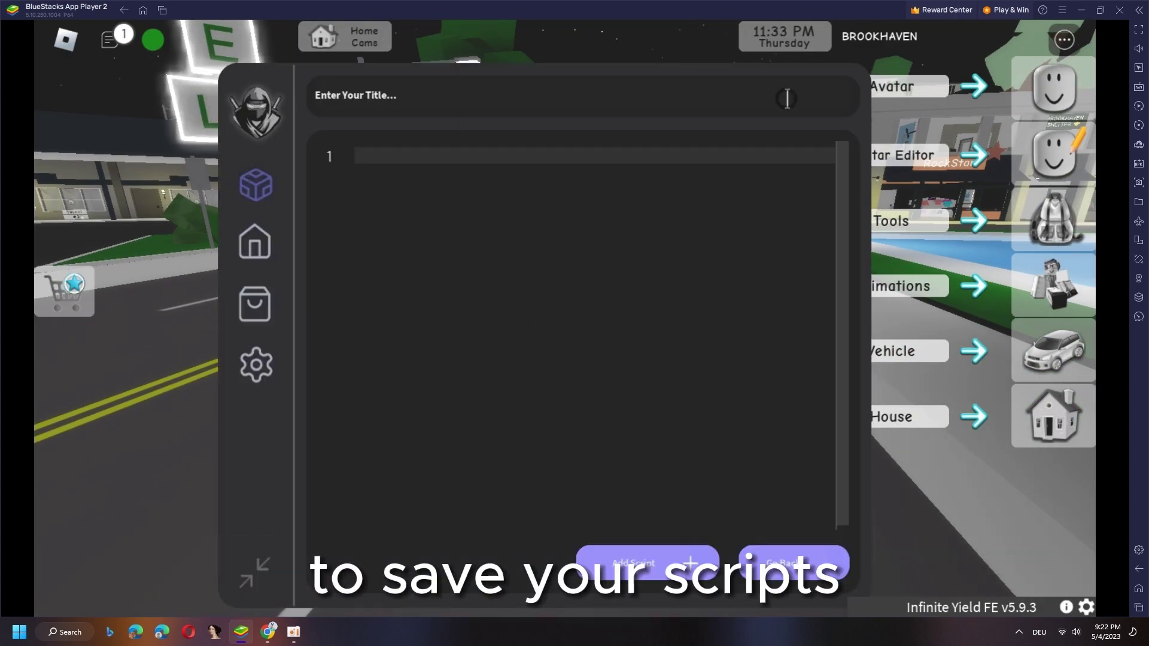
pyautogui.click(386, 97)
pyautogui.write('ifn9i')
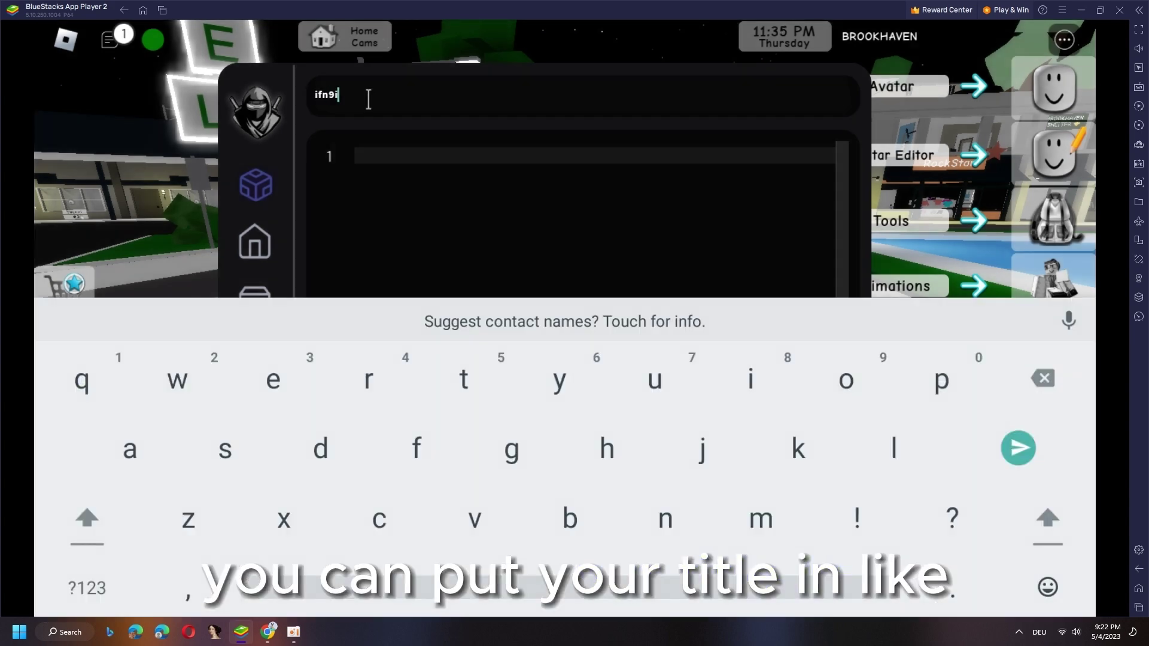
pyautogui.press('BackSpace')
pyautogui.press('BackSpace')
pyautogui.press('BackSpace')
pyautogui.write('nfinite yield')
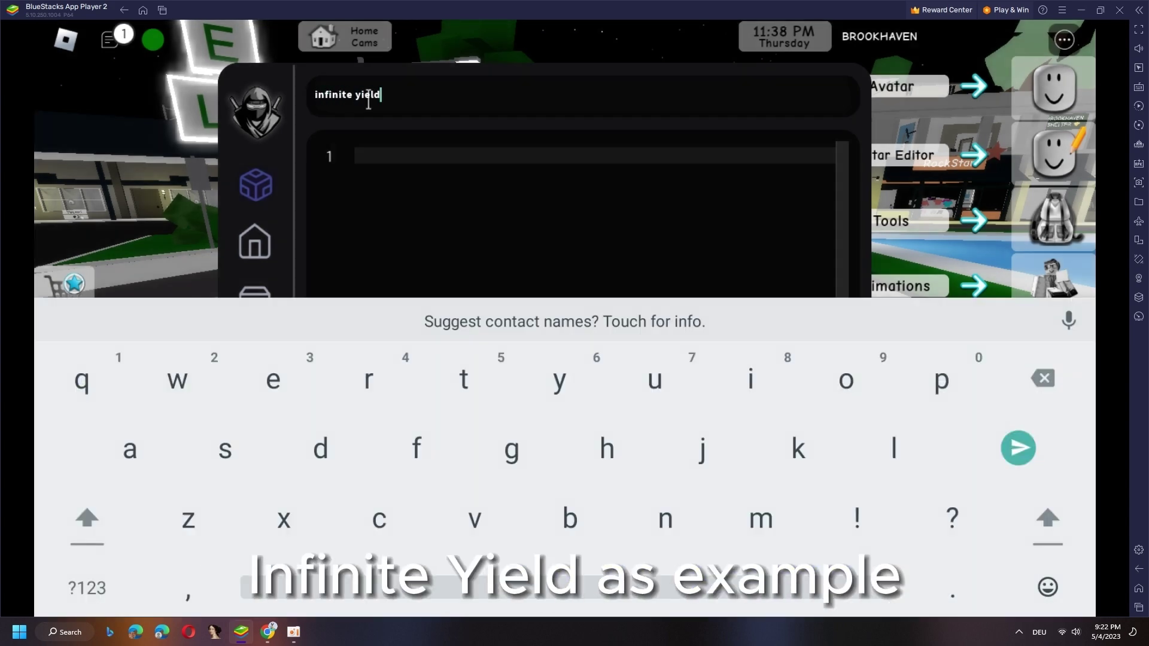
pyautogui.click(431, 157)
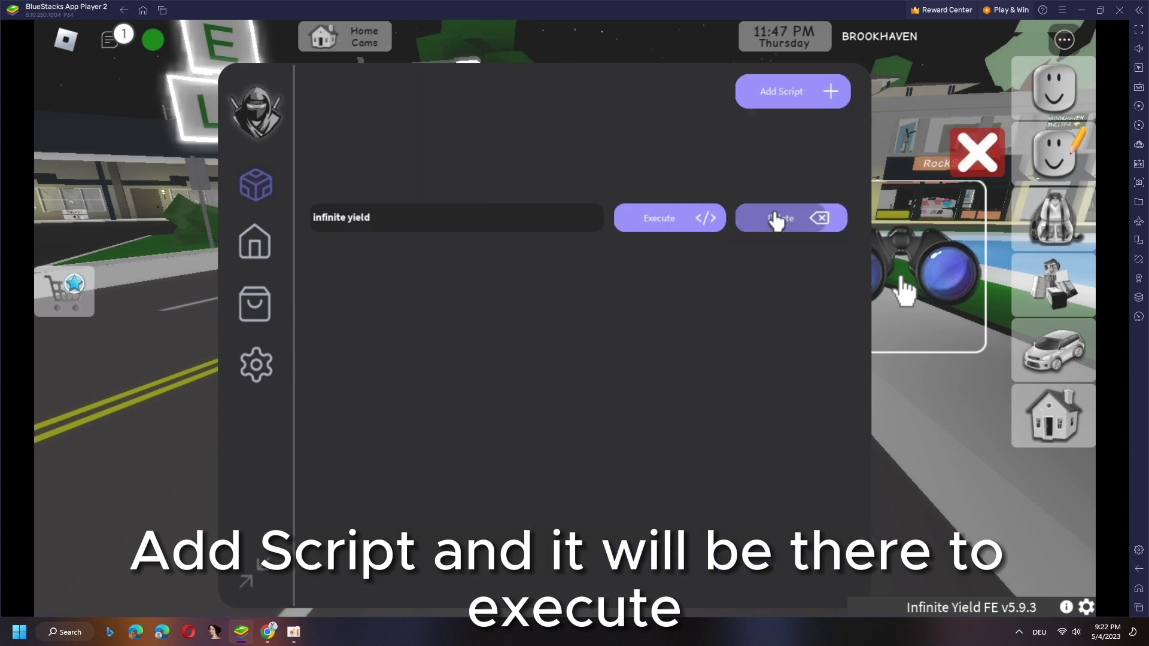
pyautogui.click(778, 221)
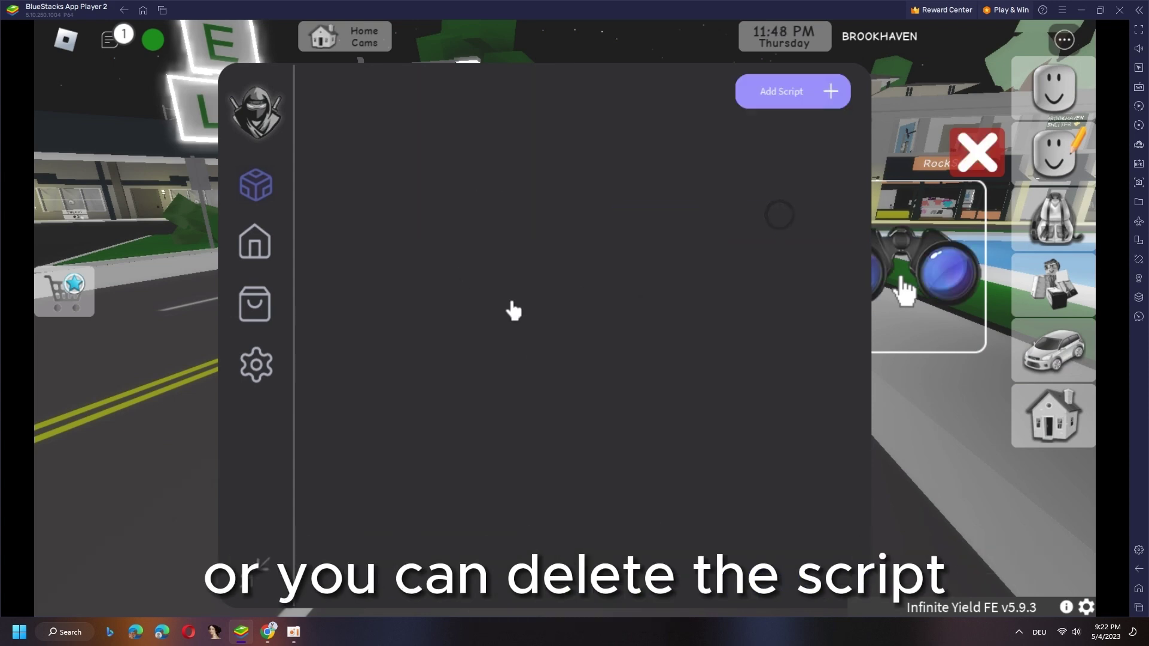
# Search the script finder for 'infinite yield', then collapse the executor panel
pyautogui.click(256, 307)
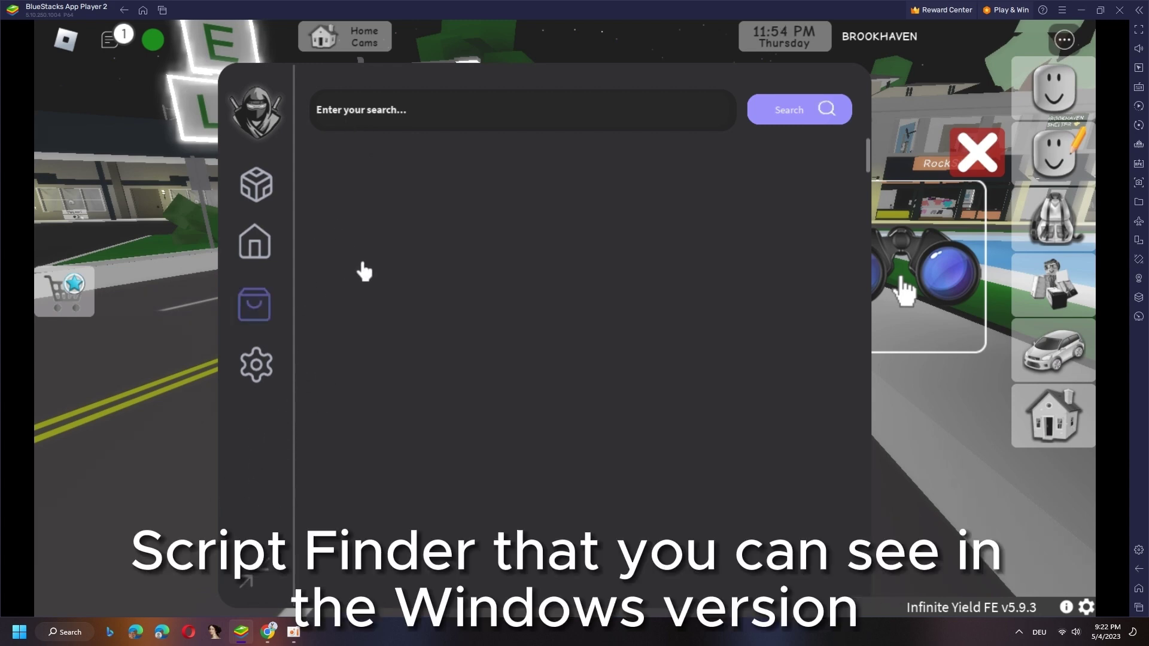
pyautogui.click(373, 115)
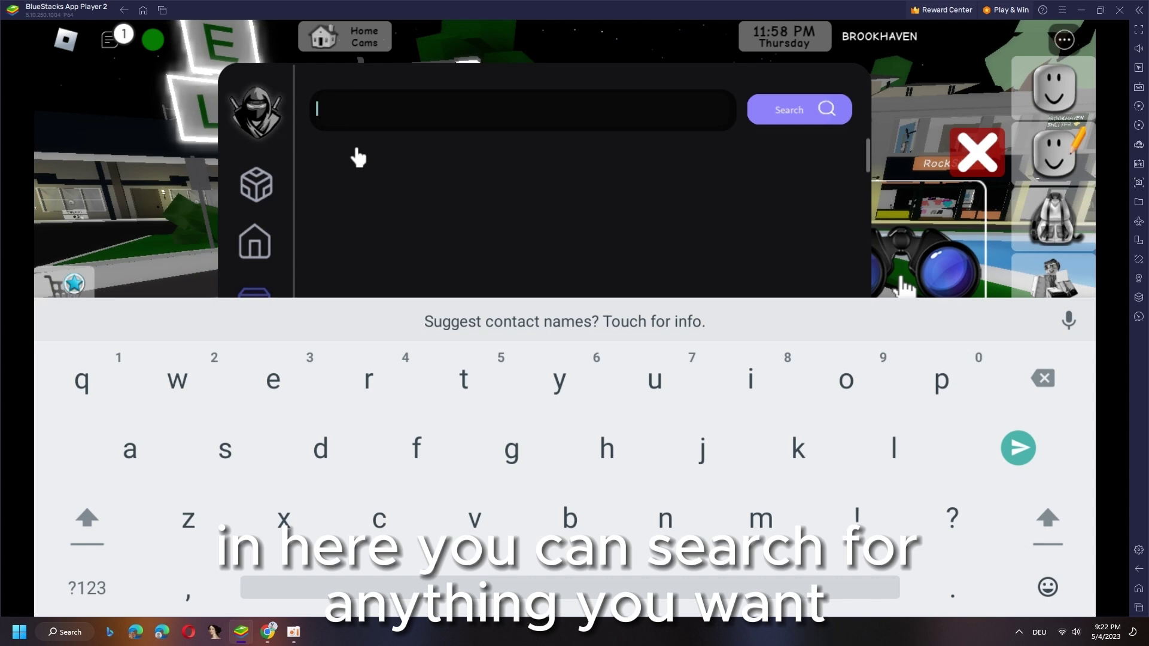
pyautogui.write('i')
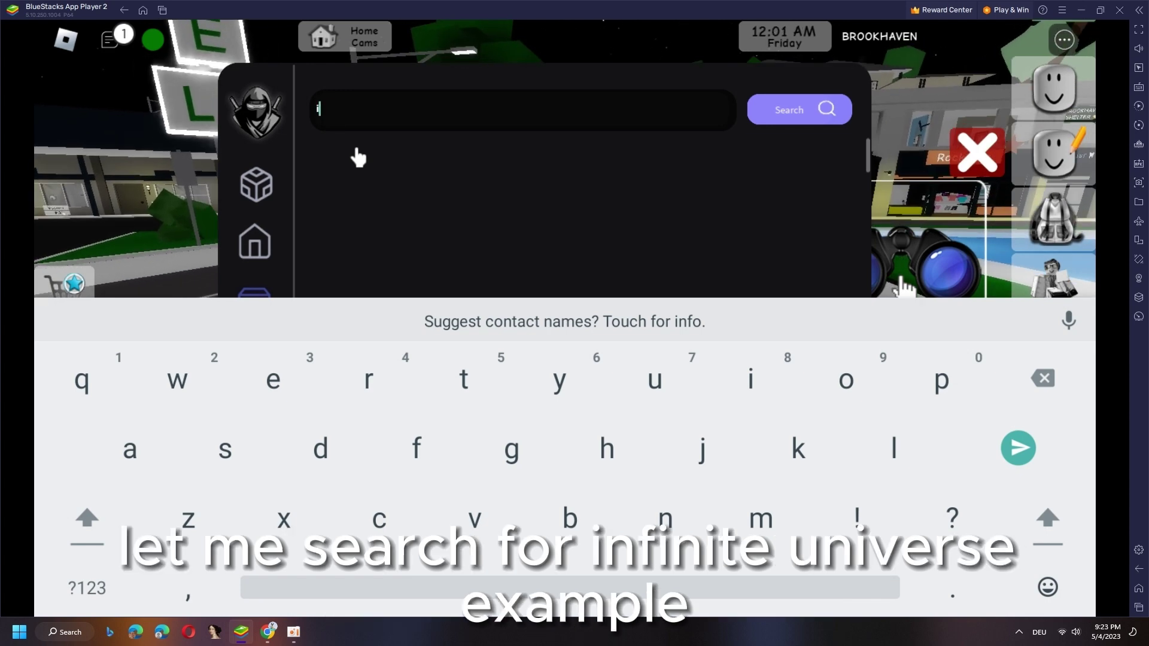
pyautogui.write('nfinite yield')
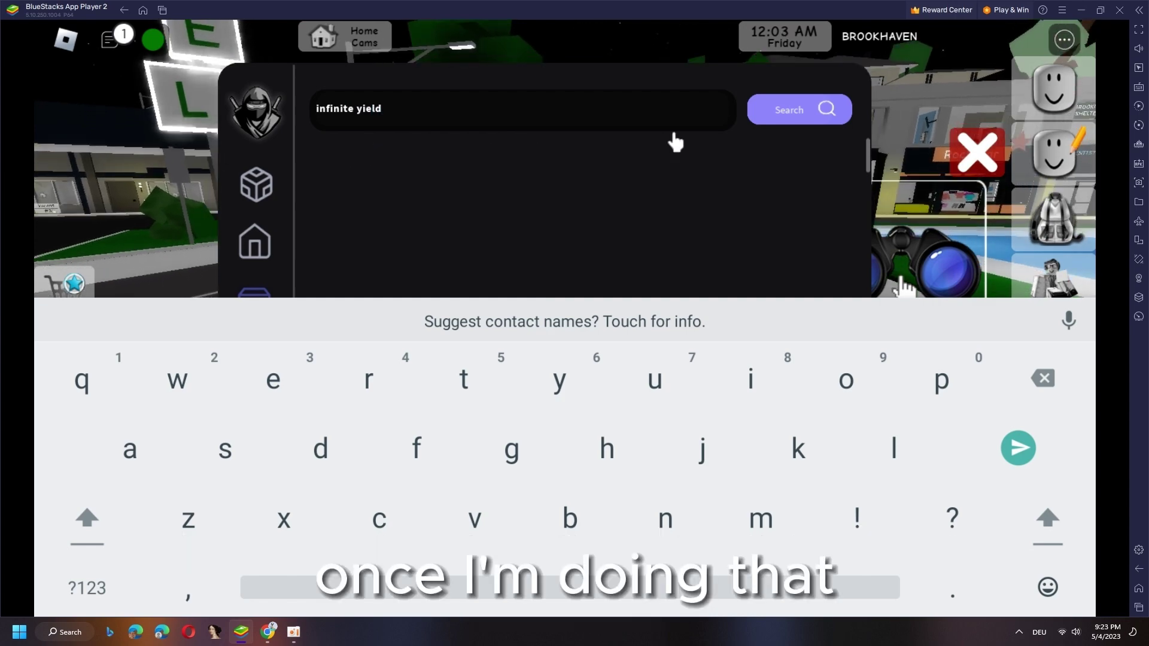
pyautogui.click(799, 109)
pyautogui.click(269, 566)
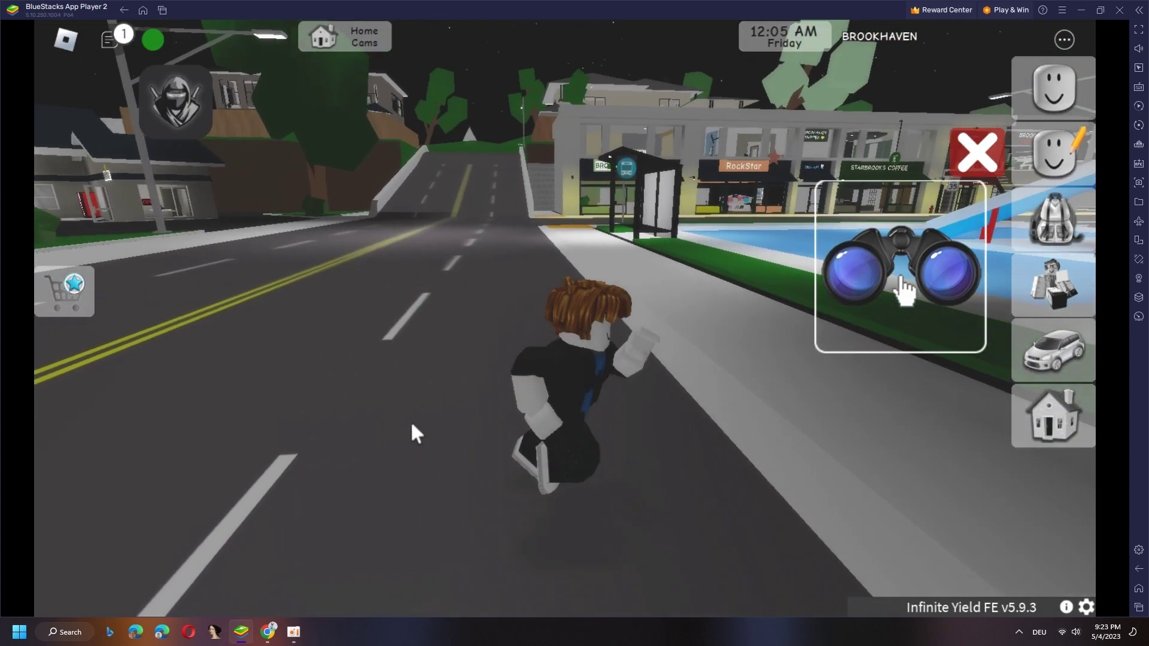
# Save the Infinite Yield Admin Commands Script to the hub and open executor settings
pyautogui.click(177, 101)
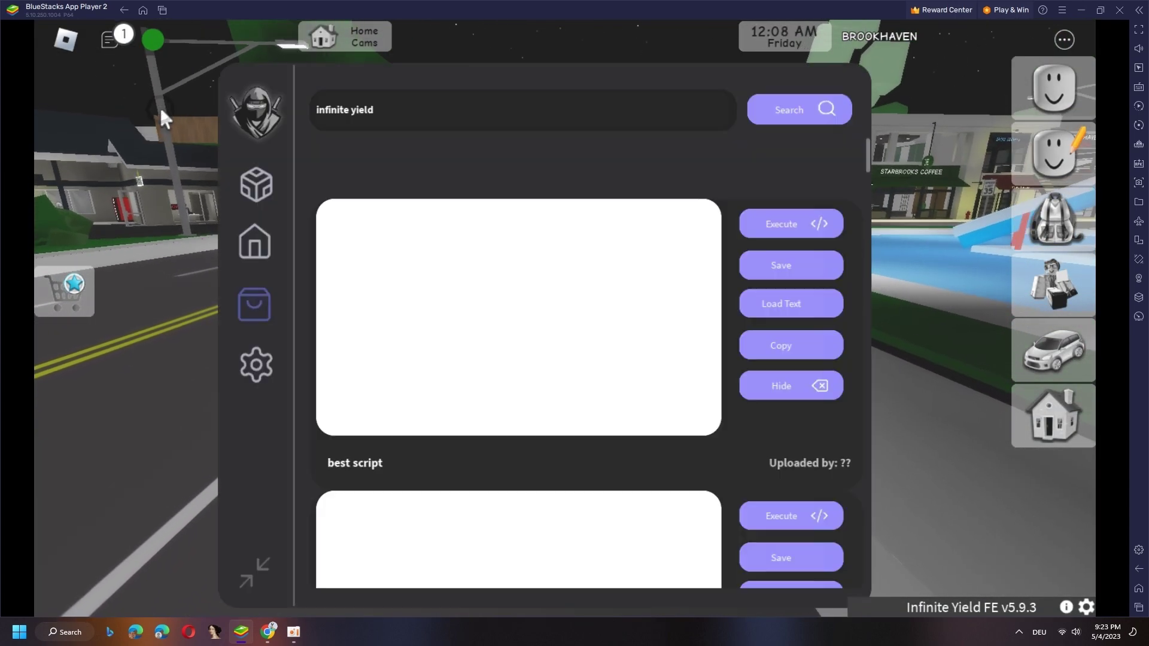
pyautogui.scroll(-3, 507, 341)
pyautogui.scroll(-3, 507, 341)
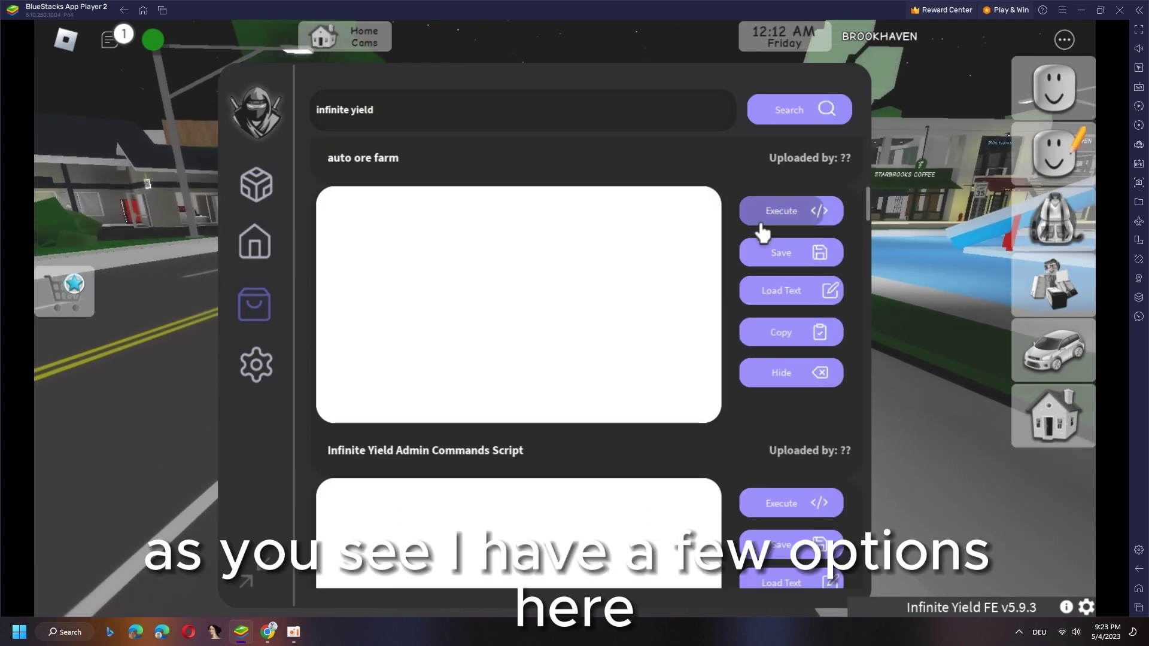
pyautogui.scroll(3, 778, 381)
pyautogui.scroll(-6, 777, 381)
pyautogui.scroll(2, 790, 350)
pyautogui.scroll(2, 792, 344)
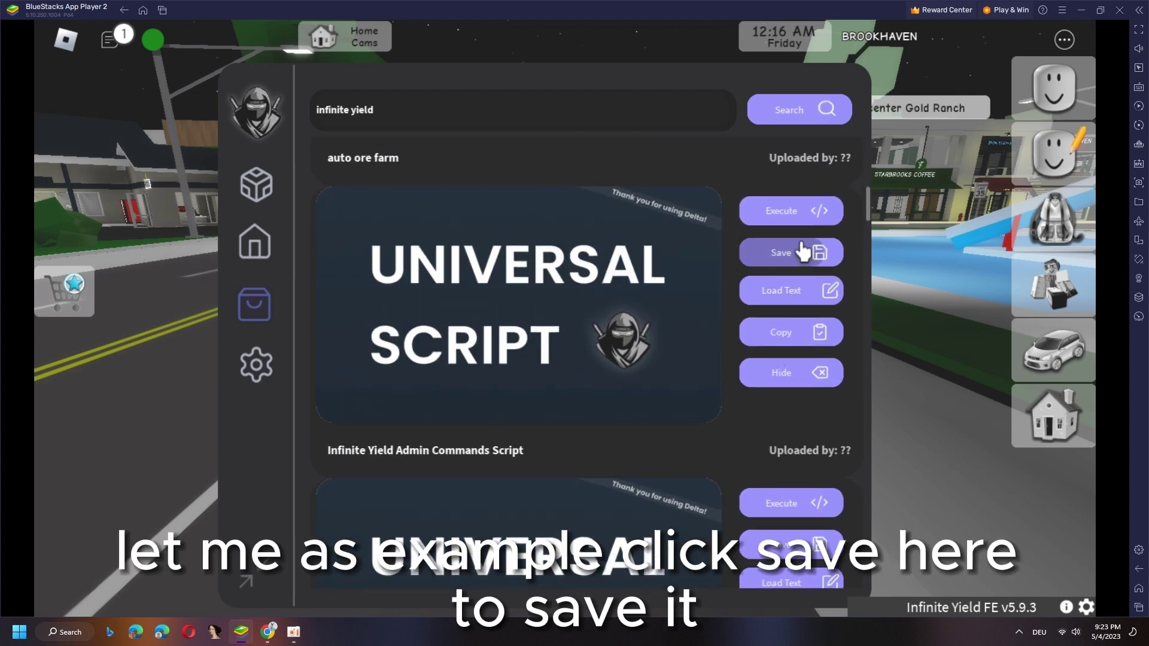
pyautogui.click(796, 255)
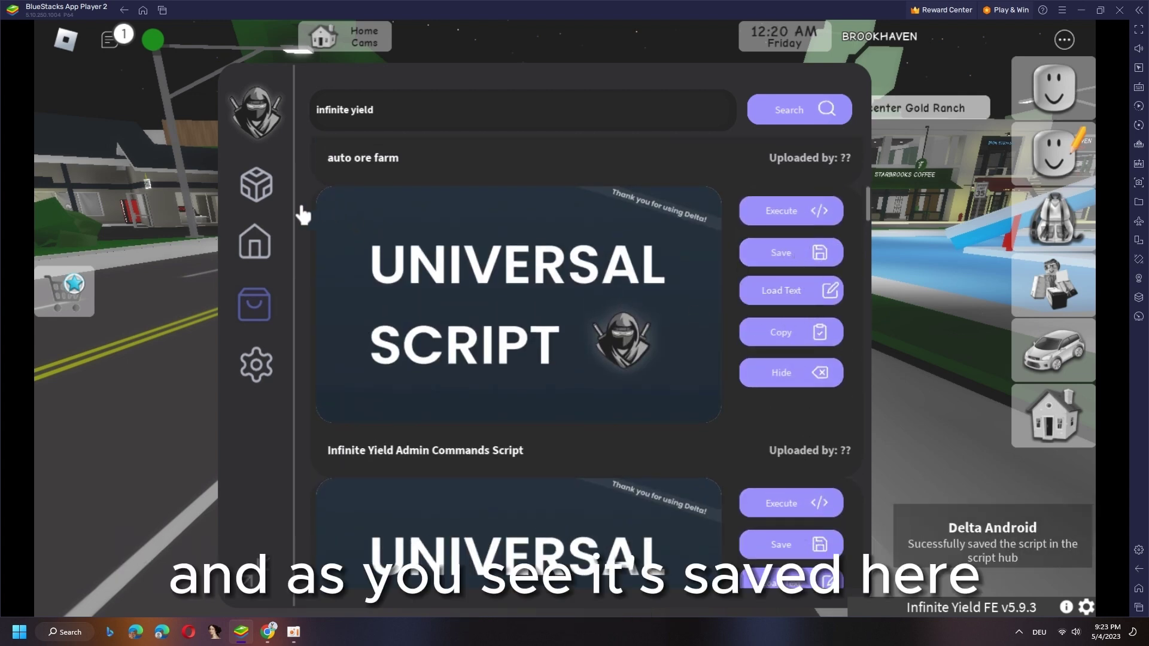
pyautogui.click(256, 185)
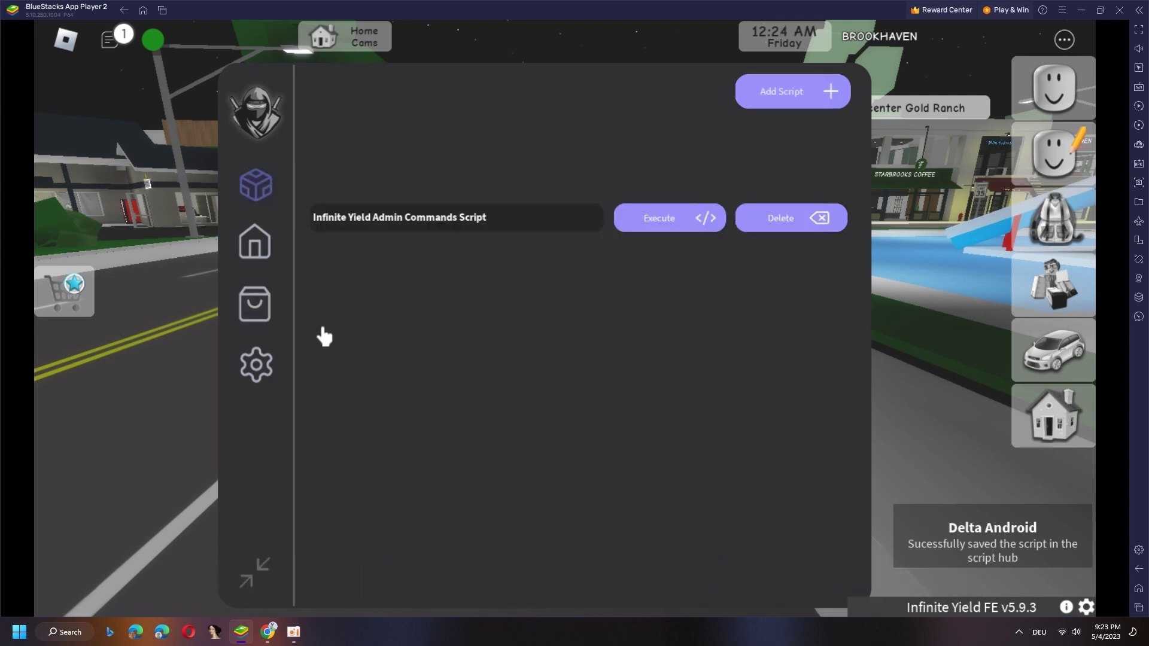
pyautogui.click(254, 305)
pyautogui.scroll(-3, 538, 314)
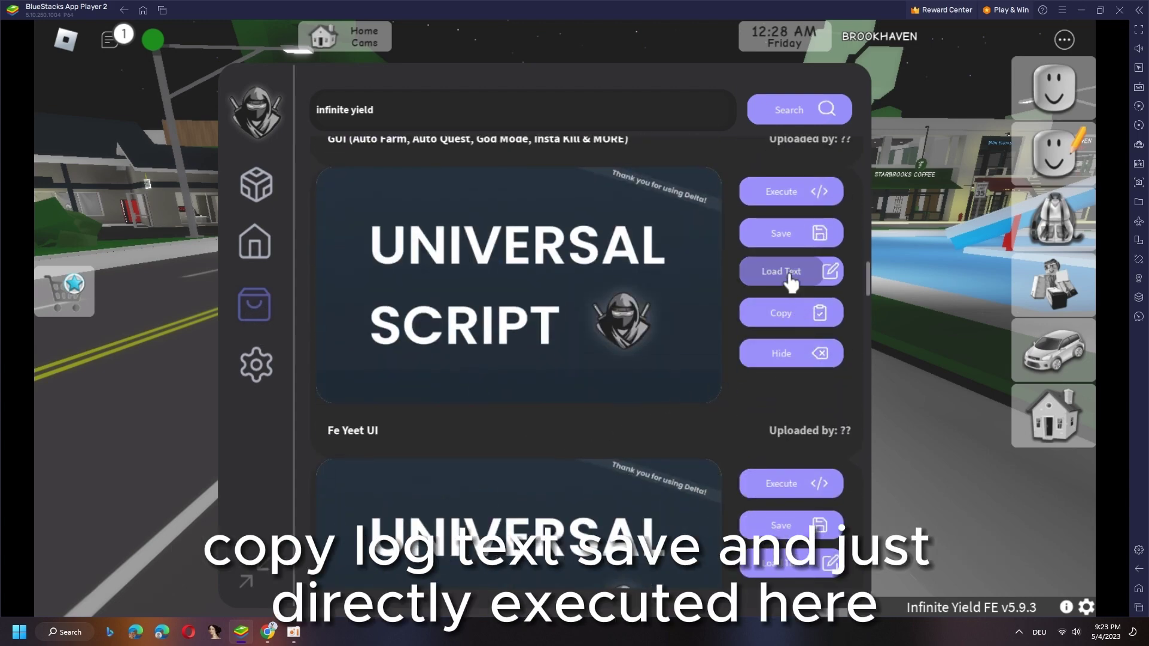
pyautogui.scroll(3, 629, 270)
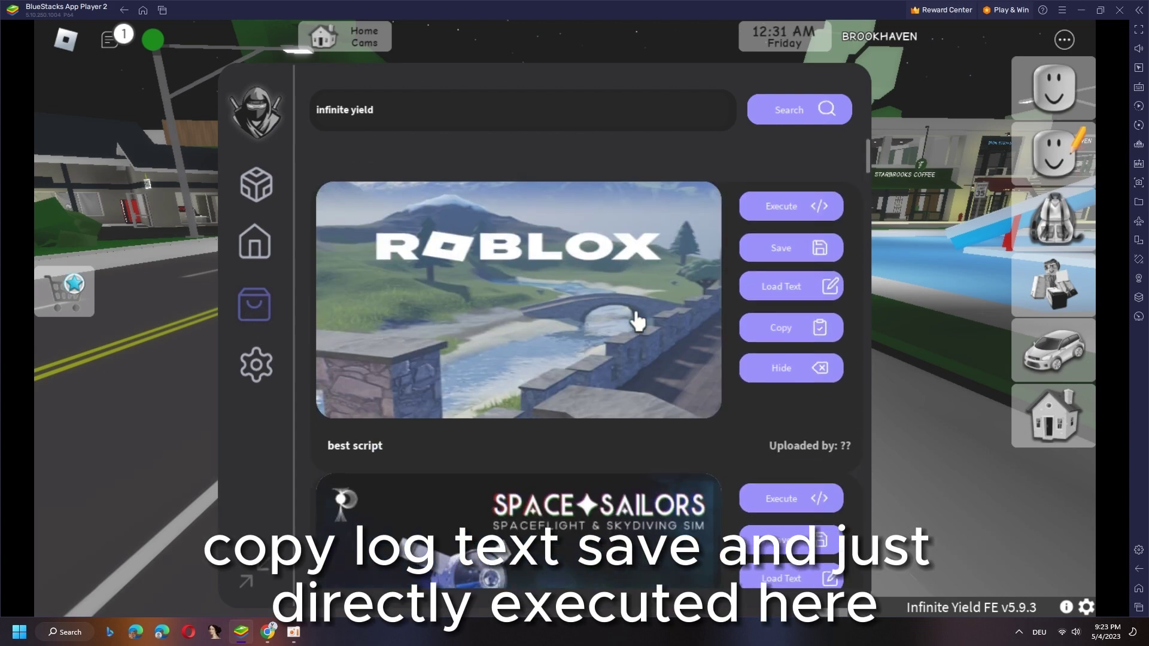
pyautogui.scroll(3, 538, 269)
pyautogui.click(257, 366)
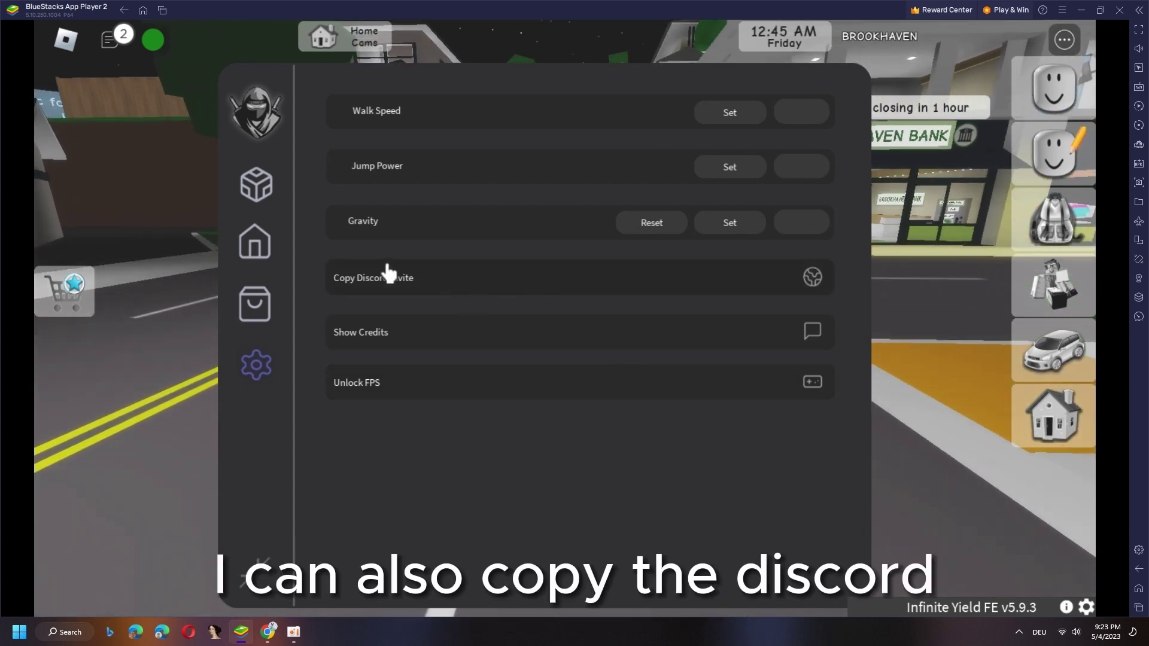
# Collapse the Delta executor panel to its icon and walk the character forward through Brookhaven
pyautogui.click(256, 186)
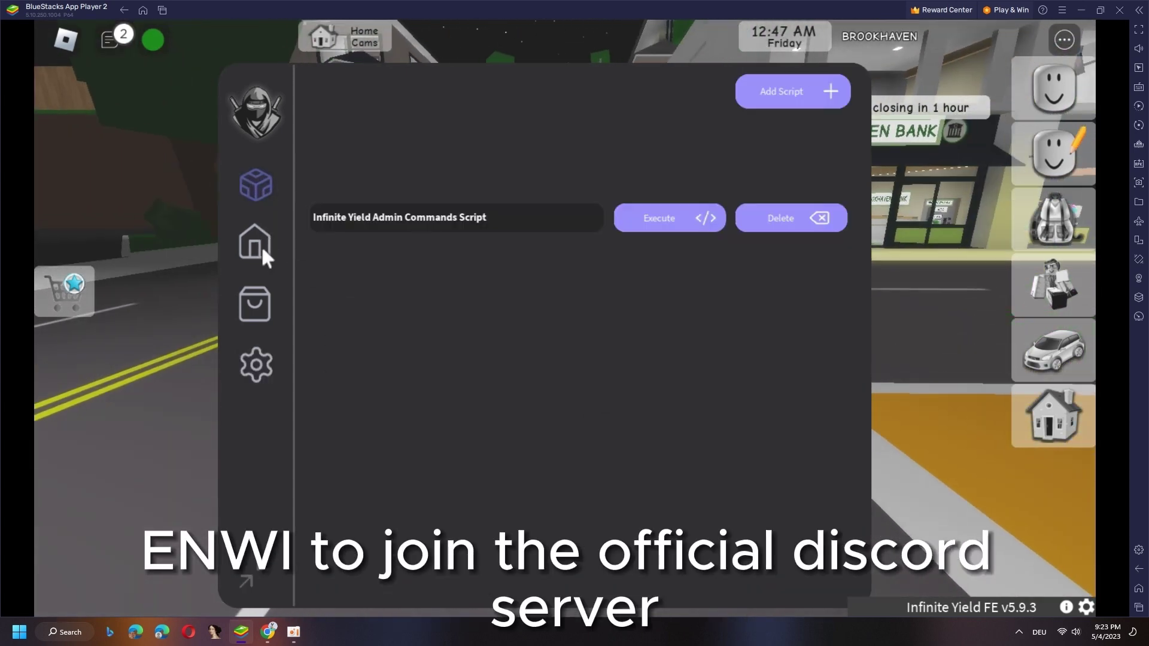
pyautogui.click(246, 582)
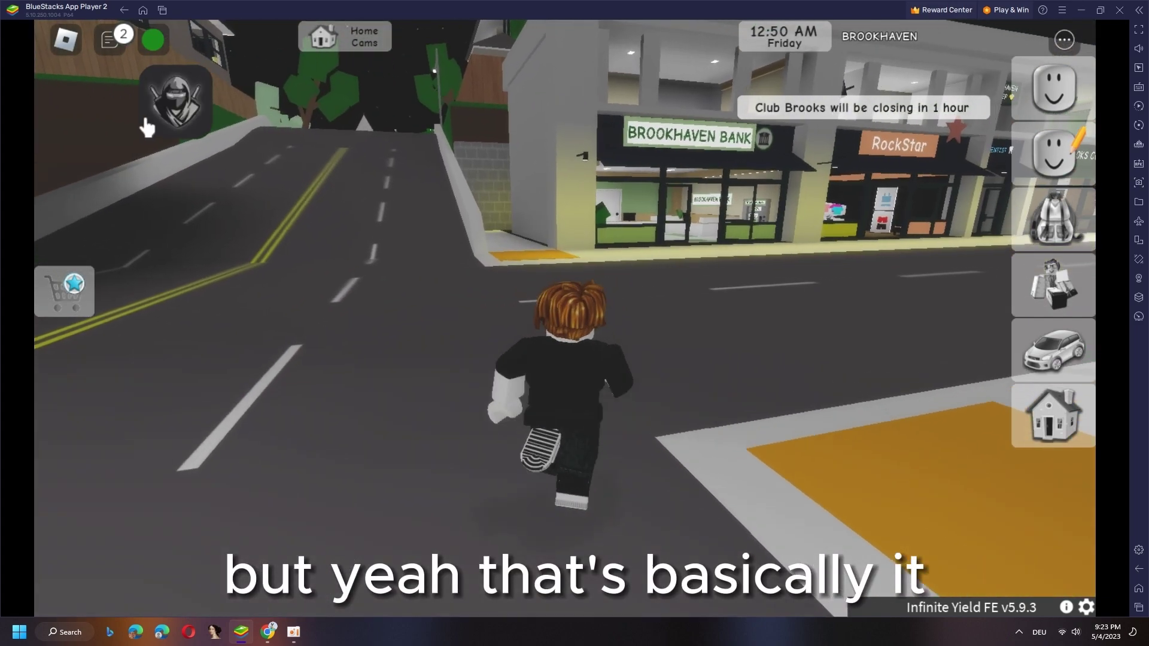
pyautogui.press('w')
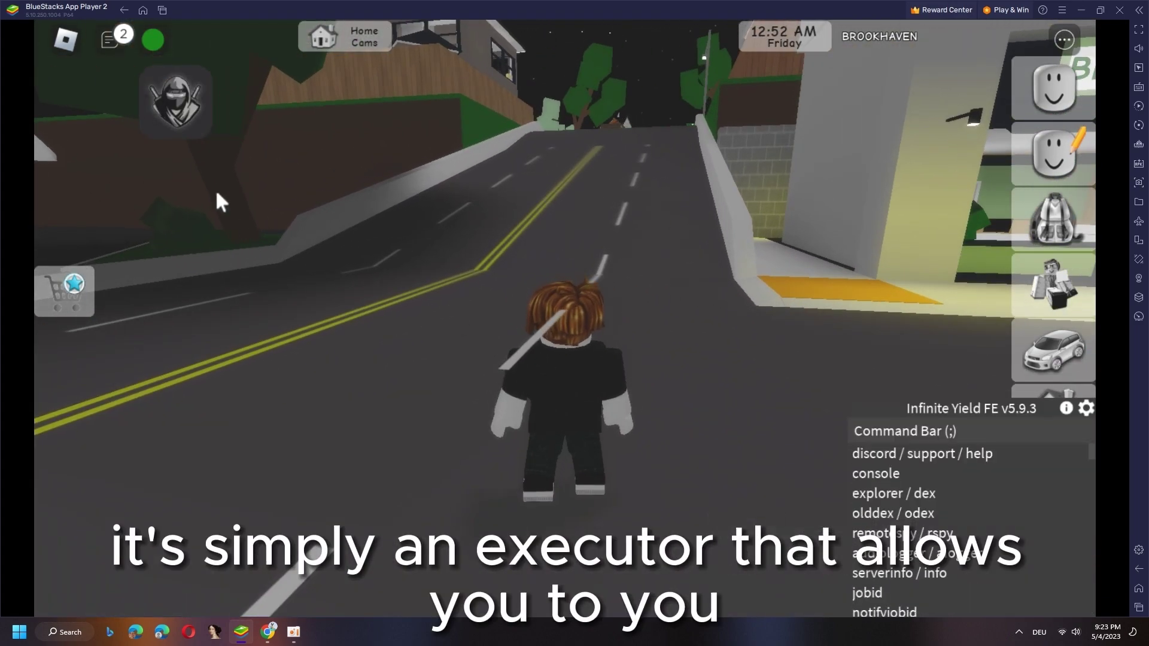
pyautogui.click(172, 103)
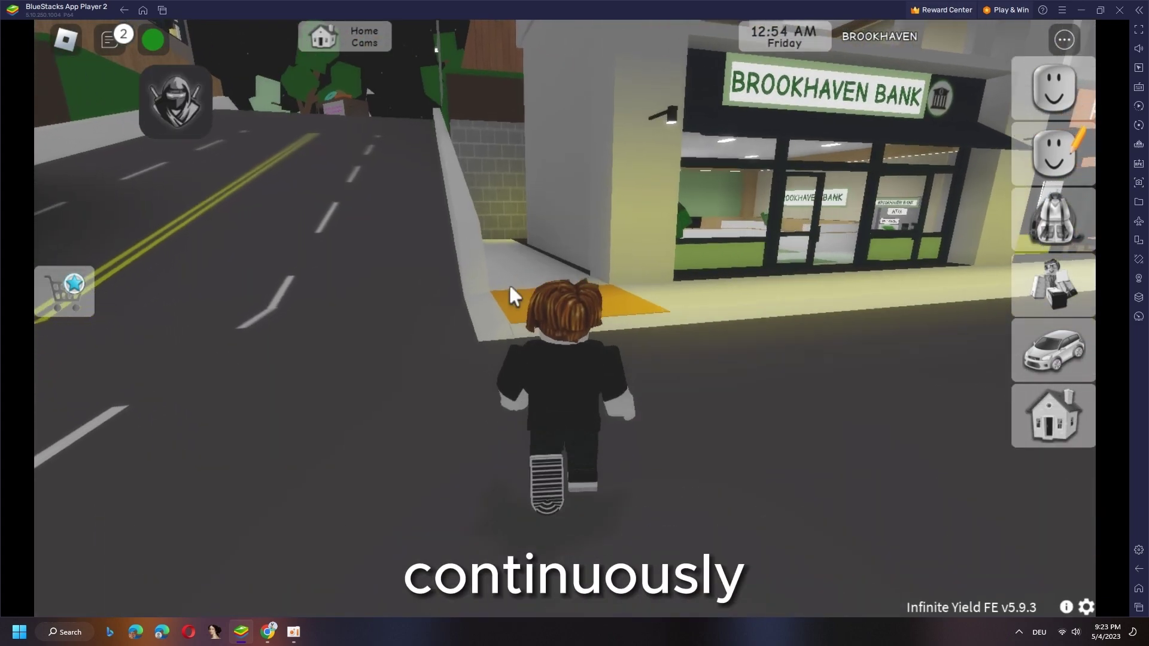